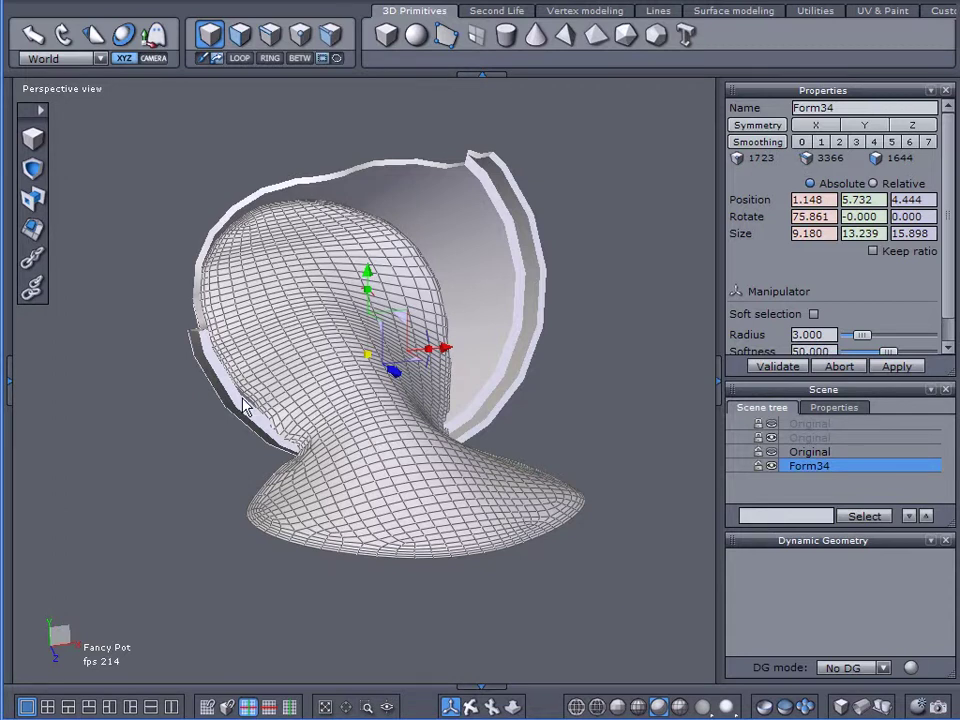
Deselect the smooth filler form and examine how it sits against the broken pot from several angles
{"action": "middle_click_drag", "start_coordinate": [241, 397], "coordinate": [349, 420]}
{"action": "right_click_drag", "start_coordinate": [350, 428], "coordinate": [246, 411]}
{"action": "scroll", "coordinate": [530, 372], "scroll_direction": "up", "scroll_amount": 3}
{"action": "scroll", "coordinate": [530, 372], "scroll_direction": "down", "scroll_amount": 3}
{"action": "right_click_drag", "start_coordinate": [527, 371], "coordinate": [500, 352]}
{"action": "left_click", "coordinate": [745, 490]}
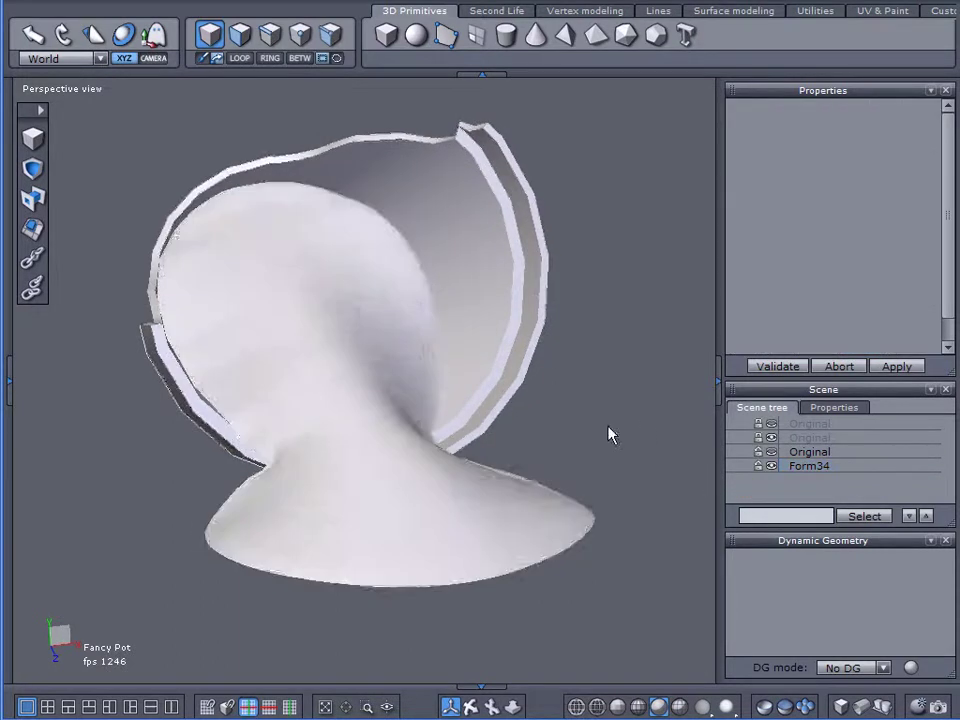
{"action": "mouse_move", "coordinate": [606, 422]}
{"action": "right_mouse_down"}
{"action": "mouse_move", "coordinate": [570, 416]}
{"action": "mouse_move", "coordinate": [611, 437]}
{"action": "right_mouse_up"}
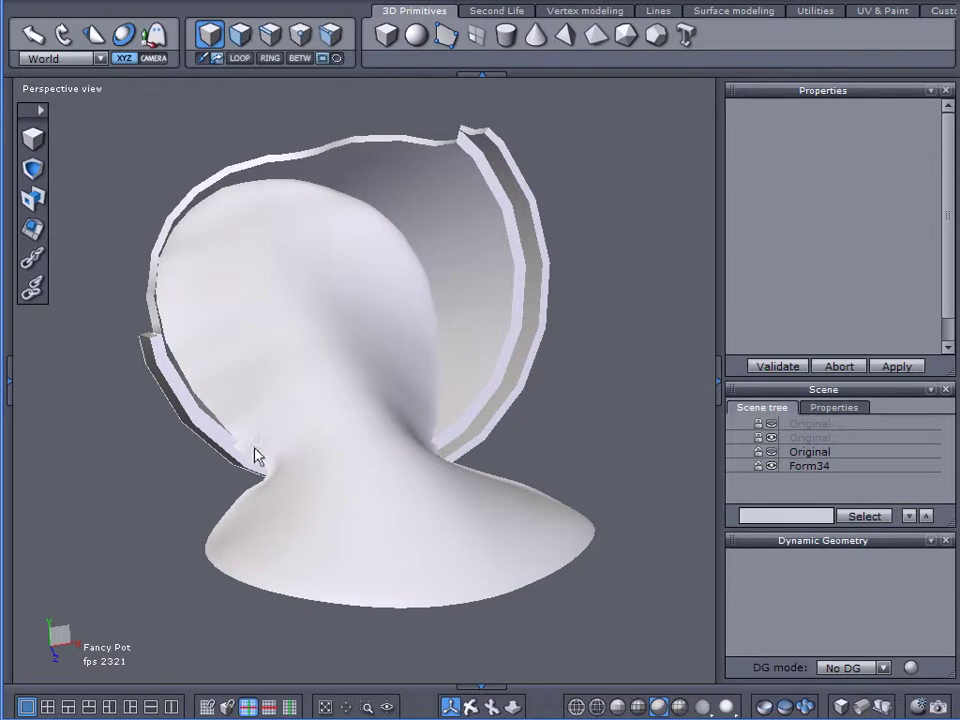
{"action": "right_click_drag", "start_coordinate": [255, 456], "coordinate": [219, 465]}
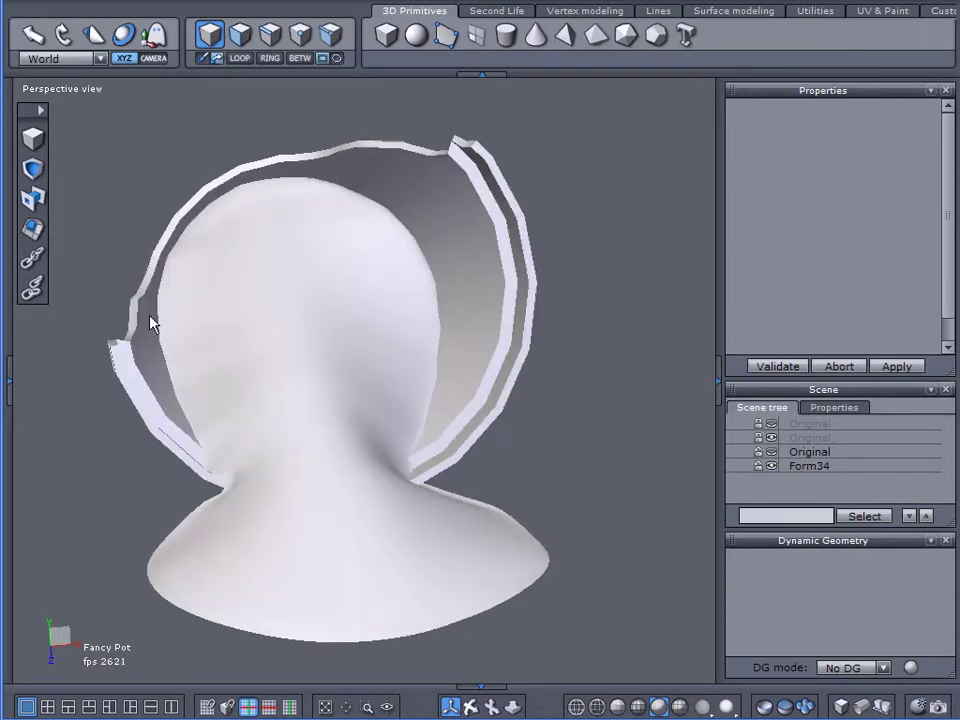
{"action": "right_click_drag", "start_coordinate": [308, 494], "coordinate": [379, 296]}
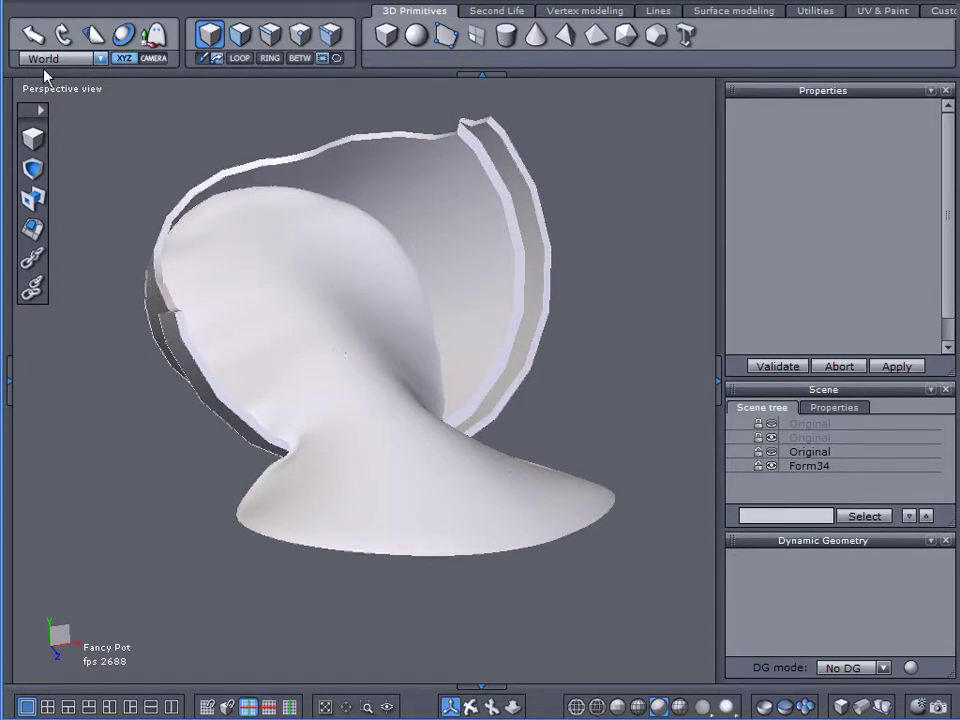
Open the recent scene FP Tutorial.hxn and select the broken pot in it
{"action": "left_click", "coordinate": [30, 6]}
{"action": "mouse_move", "coordinate": [70, 78]}
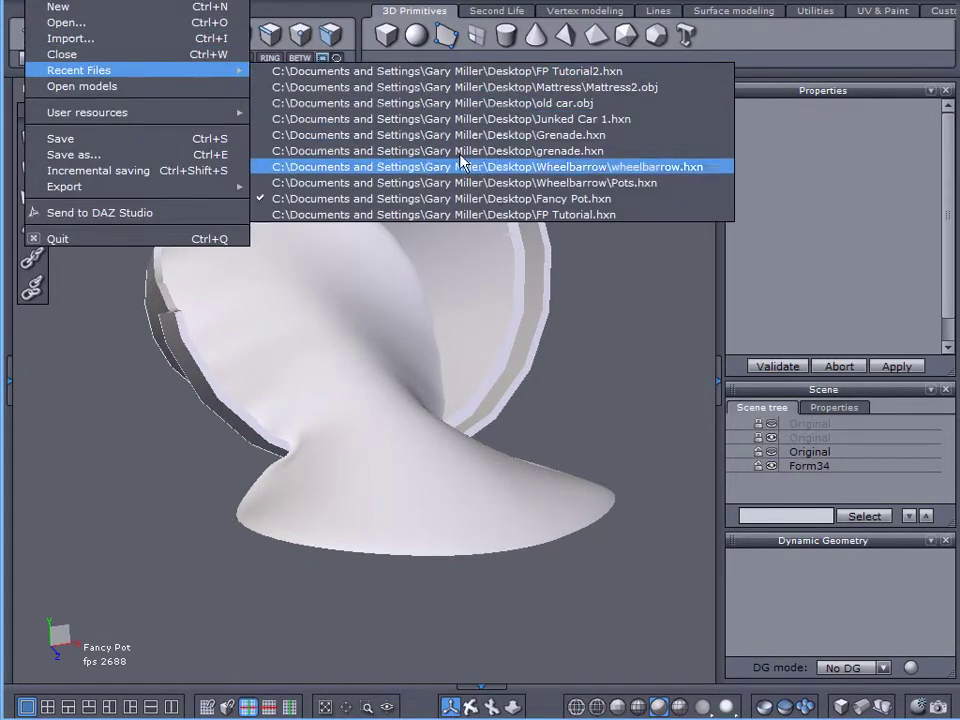
{"action": "left_click", "coordinate": [494, 214]}
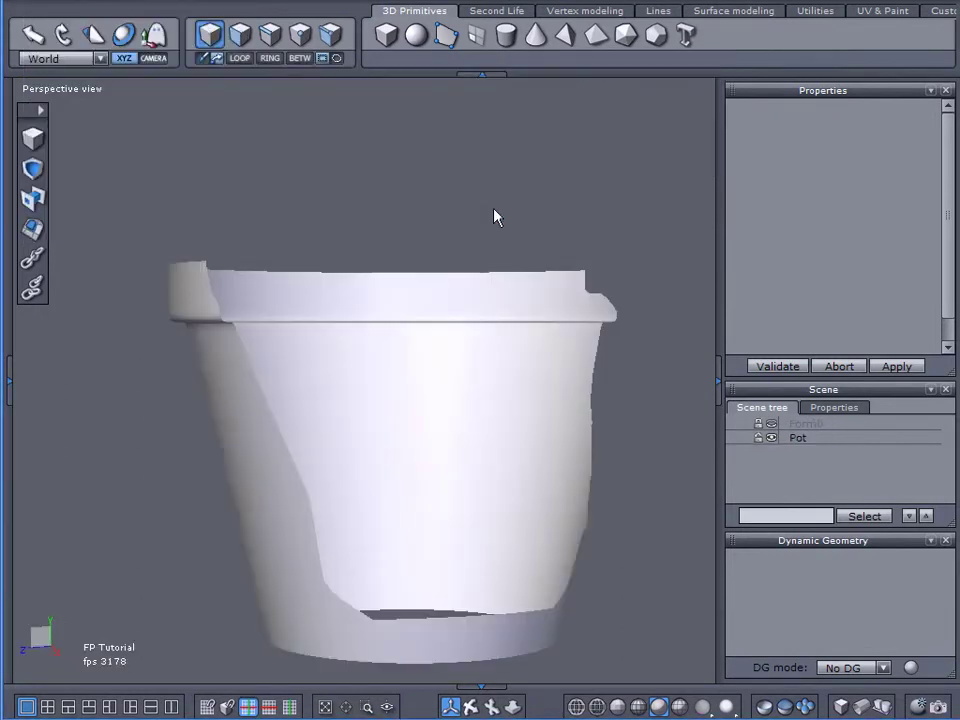
{"action": "left_click", "coordinate": [435, 322]}
{"action": "right_click_drag", "start_coordinate": [435, 322], "coordinate": [360, 378]}
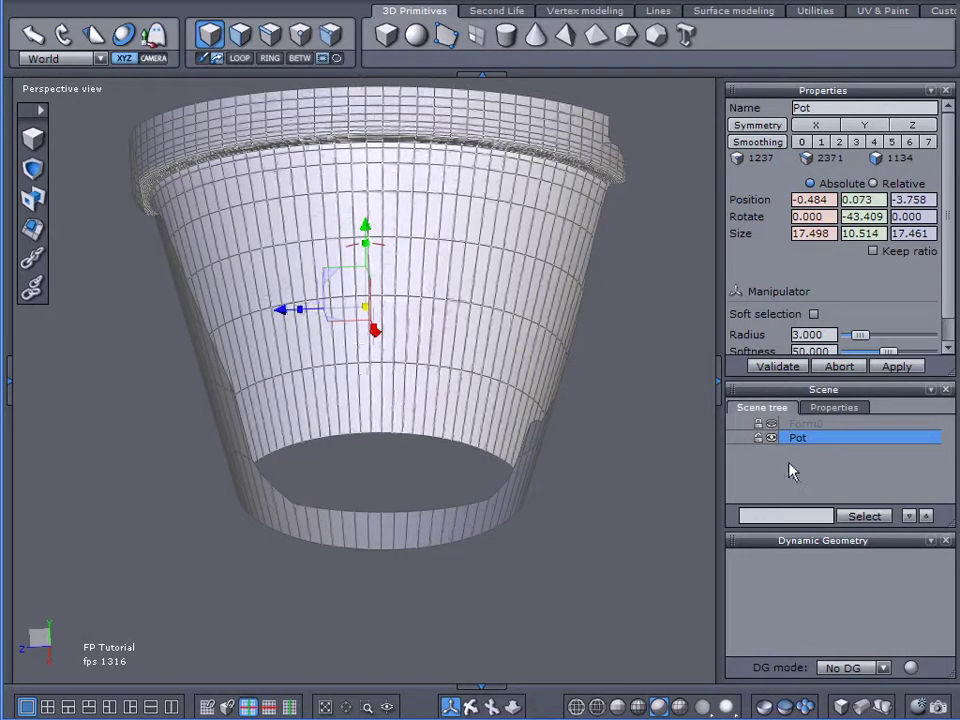
Duplicate the pot in place, hide one of the two copies and select the visible one
{"action": "key", "text": "ctrl+c"}
{"action": "key", "text": "ctrl+v"}
{"action": "left_click", "coordinate": [736, 439]}
{"action": "left_click", "coordinate": [770, 439]}
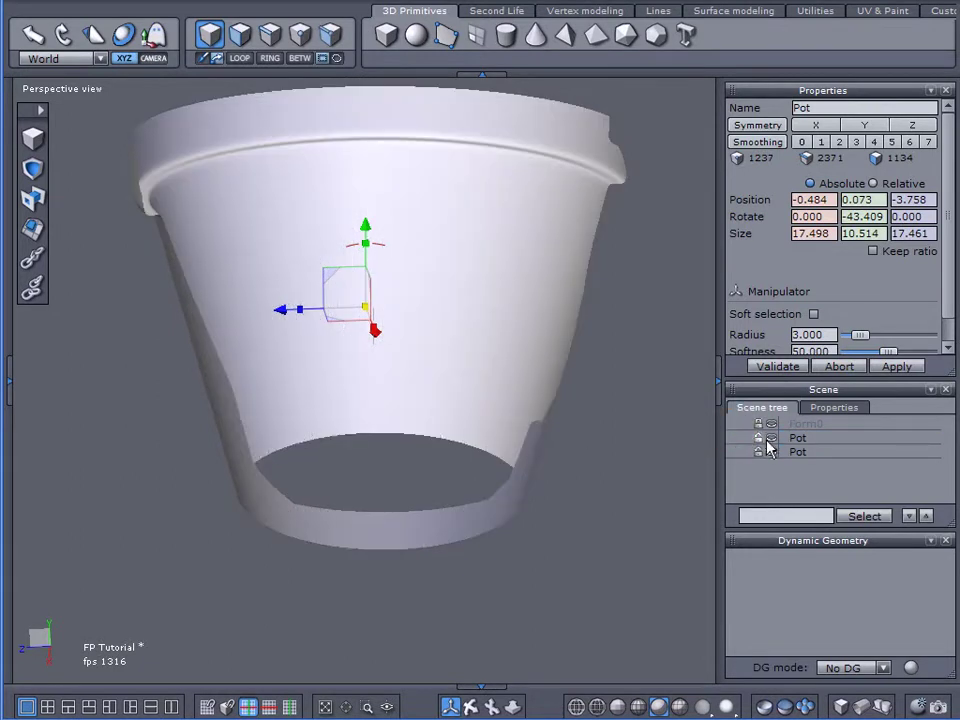
{"action": "left_click", "coordinate": [788, 452]}
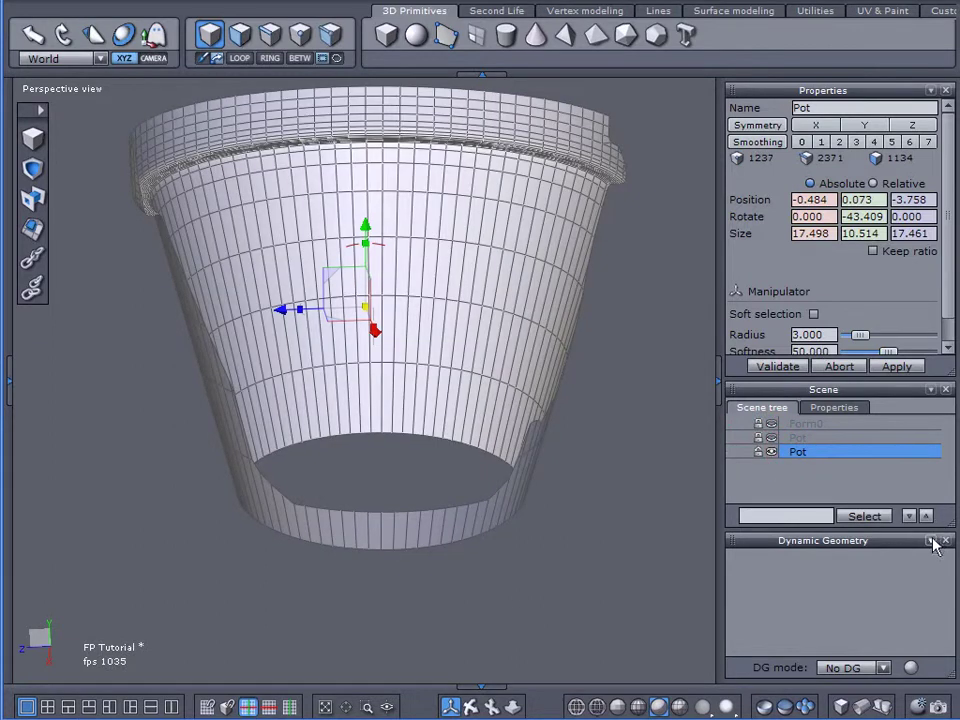
Apply smoothing level 1 to the visible pot and collapse its dynamic geometry into the mesh
{"action": "left_click", "coordinate": [930, 541]}
{"action": "middle_click_drag", "start_coordinate": [601, 424], "coordinate": [516, 422]}
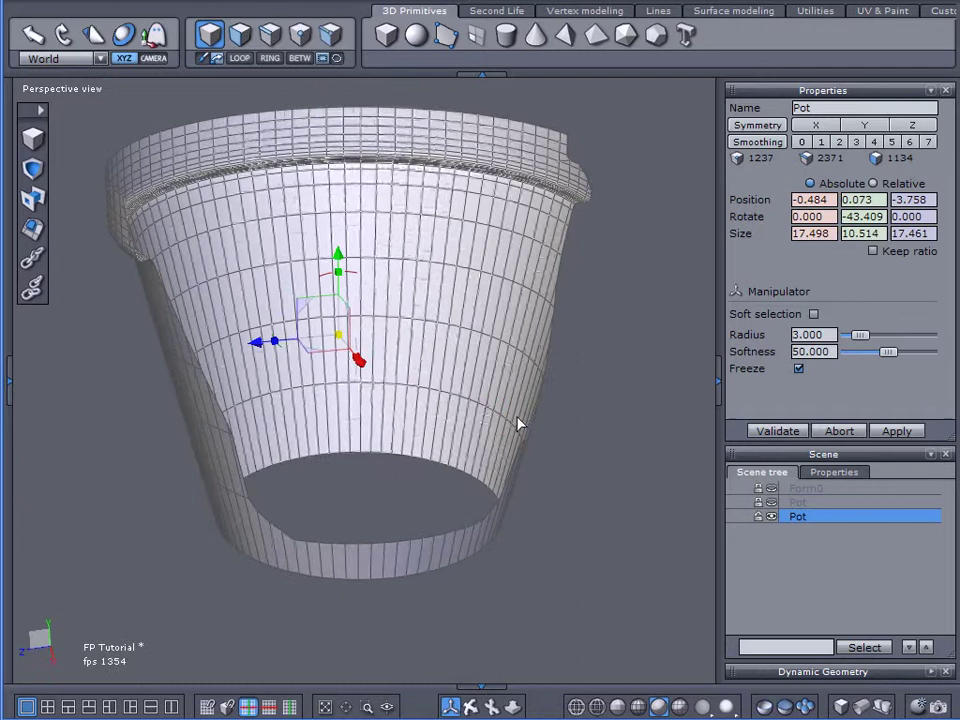
{"action": "left_click", "coordinate": [829, 143]}
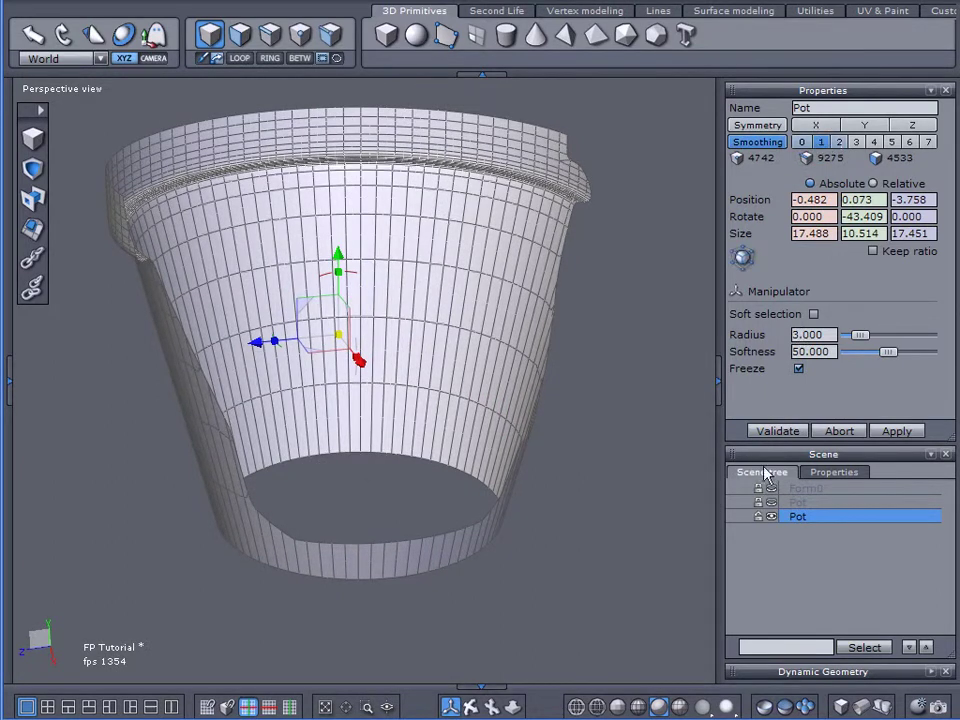
{"action": "left_click", "coordinate": [930, 671]}
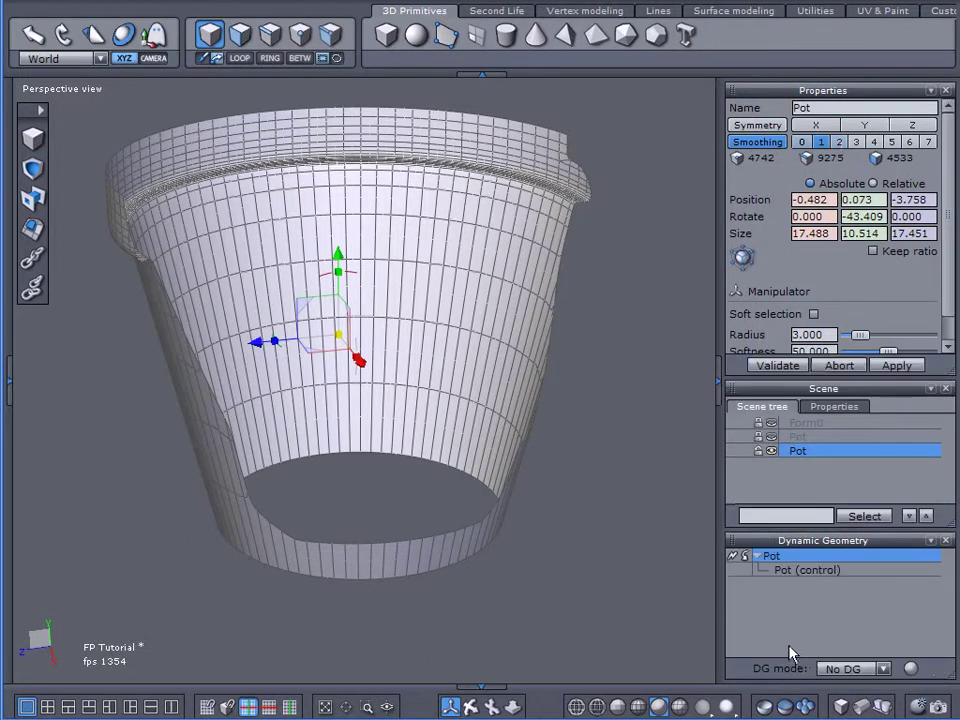
{"action": "left_click", "coordinate": [737, 558]}
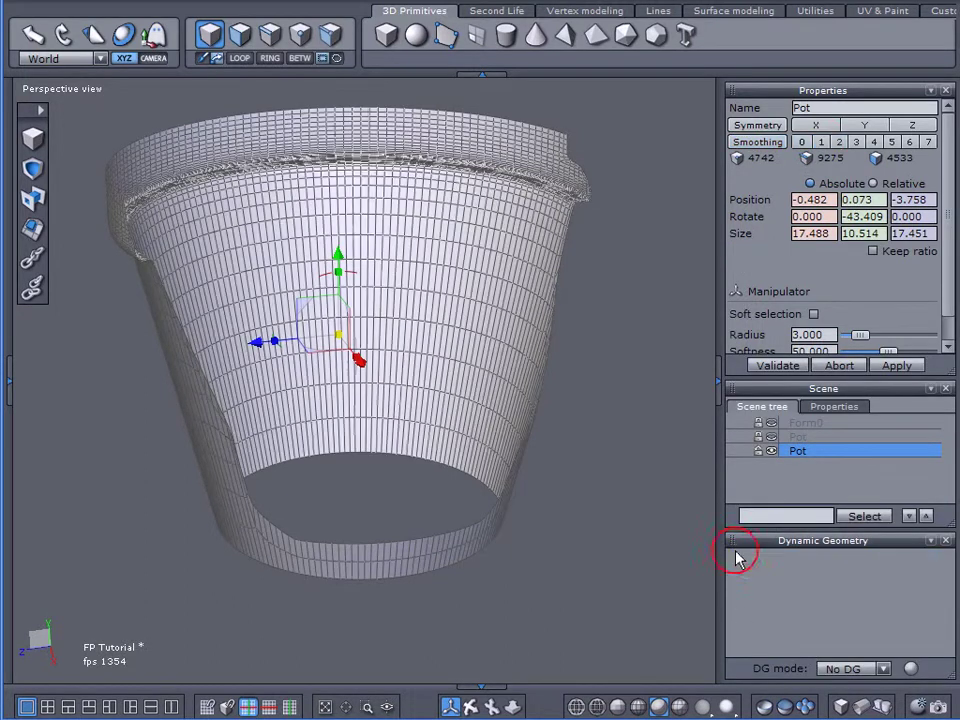
{"action": "left_click", "coordinate": [930, 541]}
Start a facet at a vertex on the pot's inner back wall, three vertex rows above the lower opening
{"action": "middle_click_drag", "start_coordinate": [598, 456], "coordinate": [190, 425]}
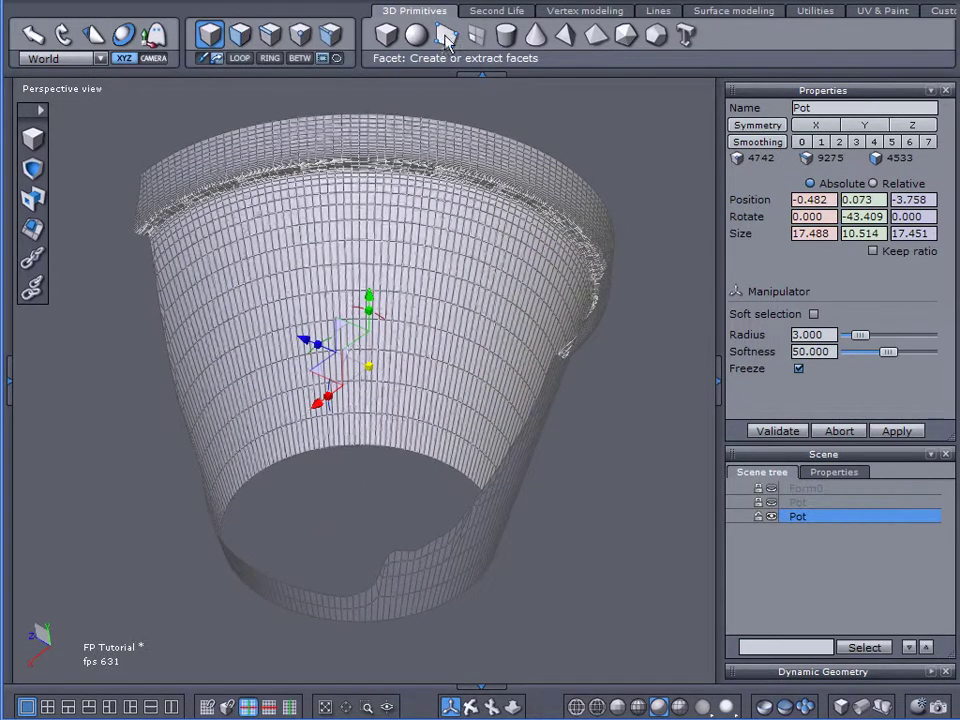
{"action": "middle_click_drag", "start_coordinate": [354, 156], "coordinate": [159, 261]}
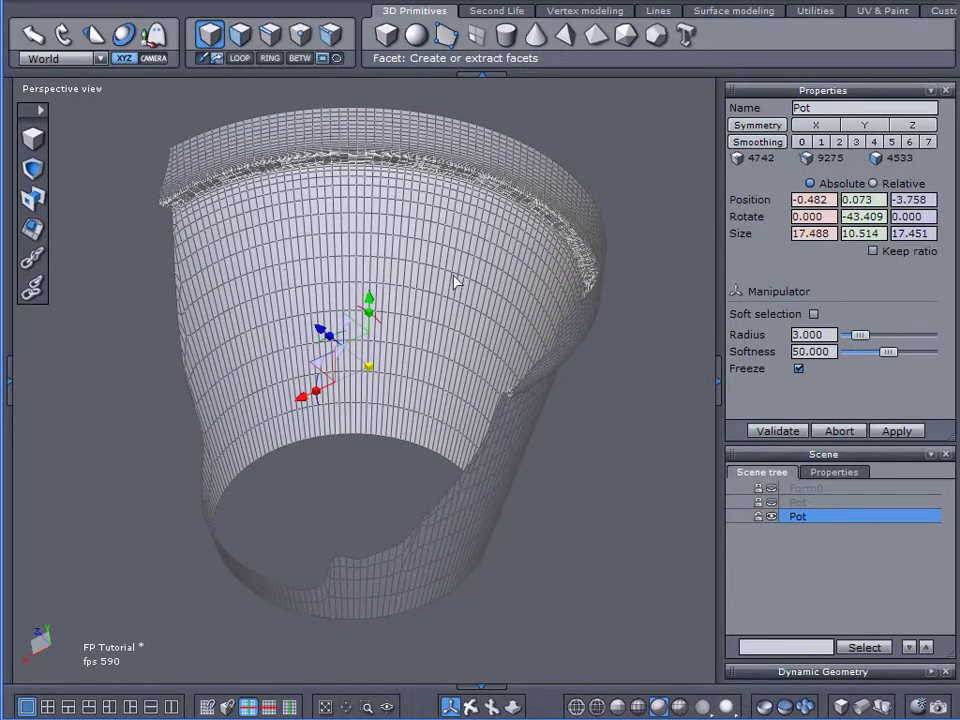
{"action": "middle_click_drag", "start_coordinate": [418, 386], "coordinate": [296, 410]}
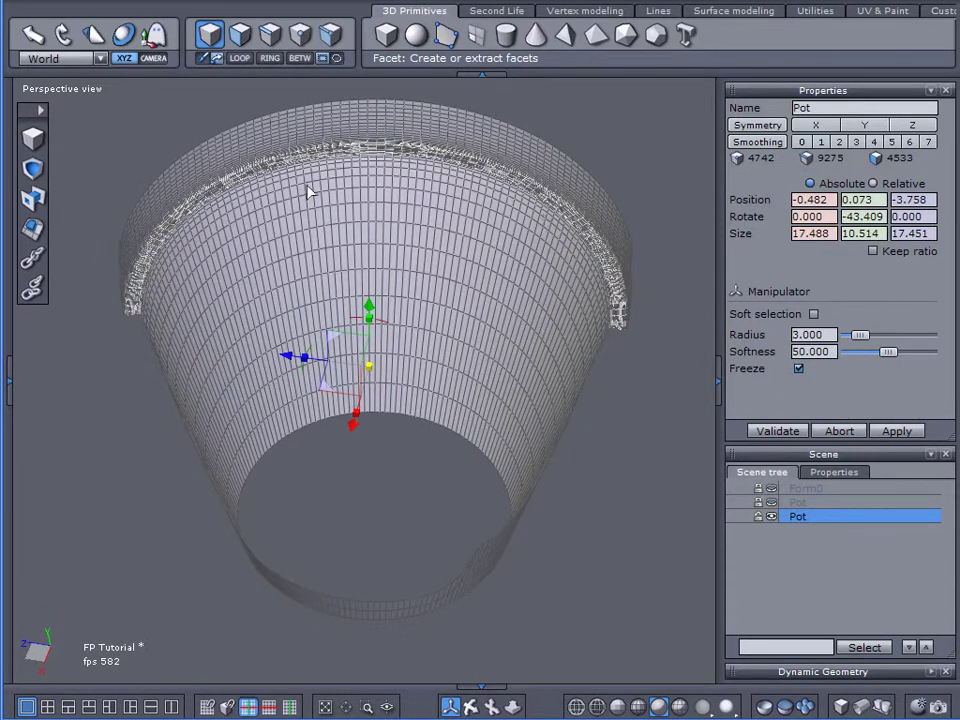
{"action": "middle_click_drag", "start_coordinate": [205, 427], "coordinate": [200, 340]}
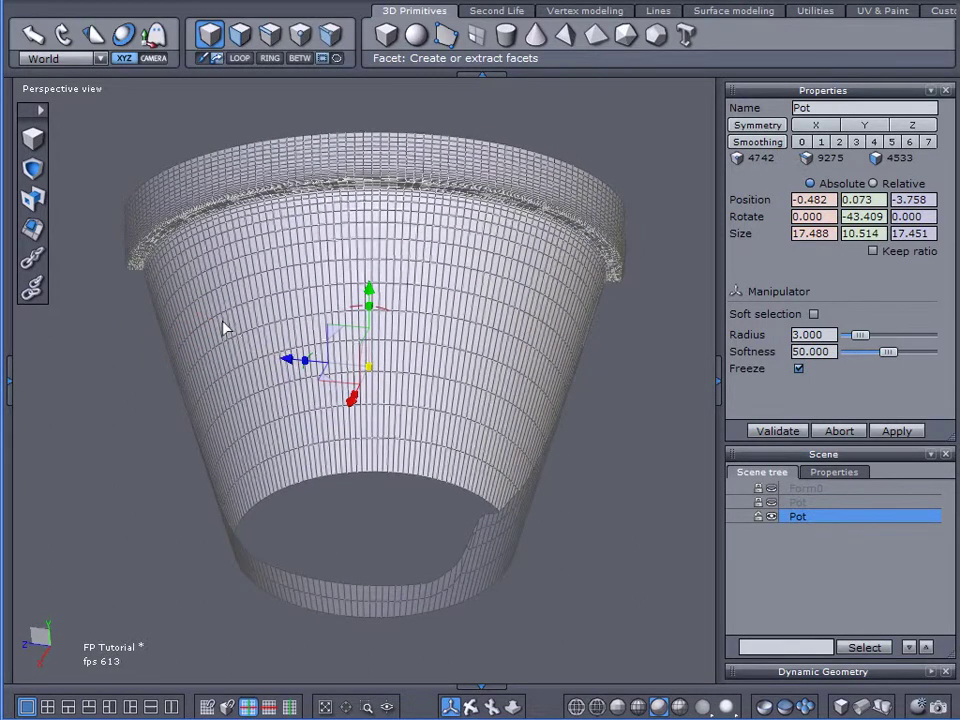
{"action": "left_click", "coordinate": [447, 38]}
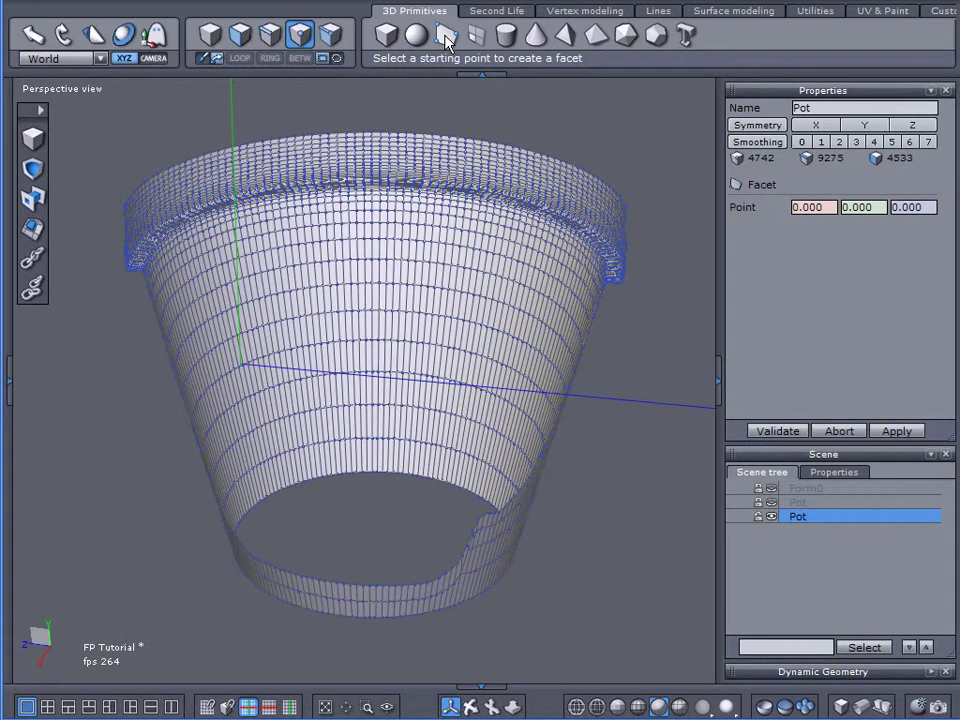
{"action": "scroll", "coordinate": [357, 318], "scroll_direction": "up", "scroll_amount": 3}
{"action": "middle_click_drag", "start_coordinate": [357, 316], "coordinate": [405, 345]}
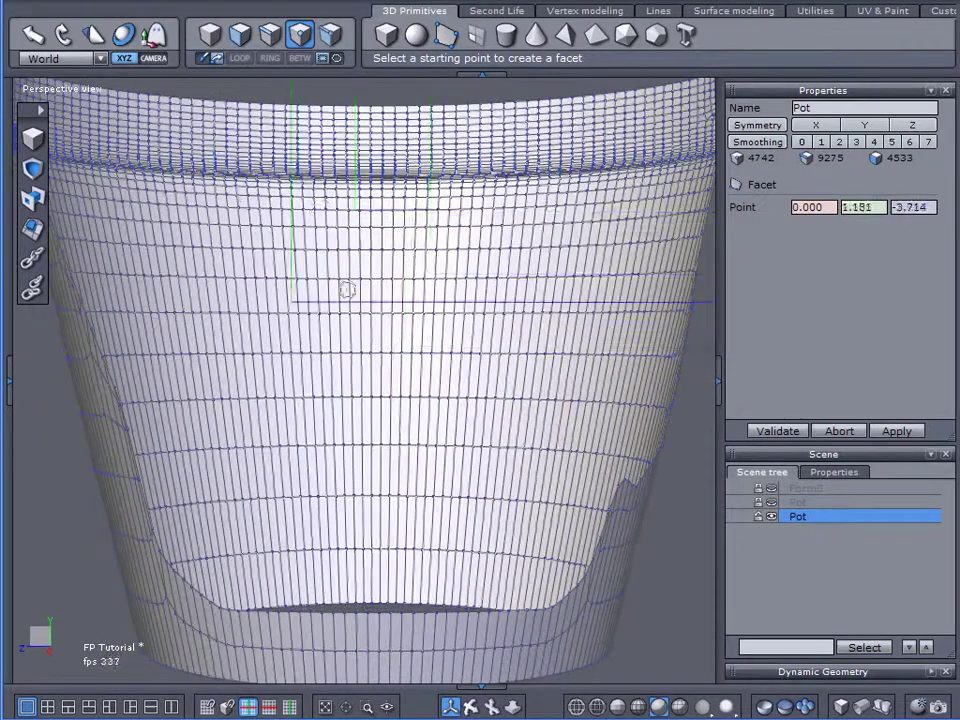
{"action": "scroll", "coordinate": [388, 412], "scroll_direction": "up", "scroll_amount": 4}
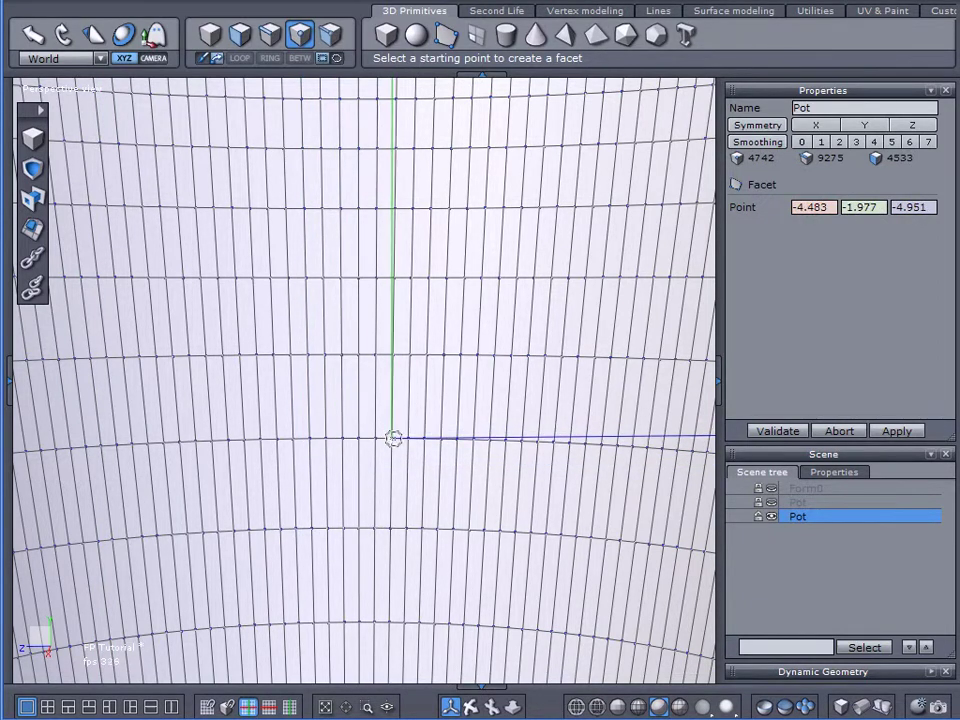
{"action": "left_click", "coordinate": [391, 438]}
Add two more facet points along the same vertex row on the inner wall, heading toward the broken side
{"action": "left_click_drag", "start_coordinate": [318, 482], "coordinate": [474, 554], "text": "alt"}
{"action": "middle_click_drag", "start_coordinate": [475, 560], "coordinate": [379, 489]}
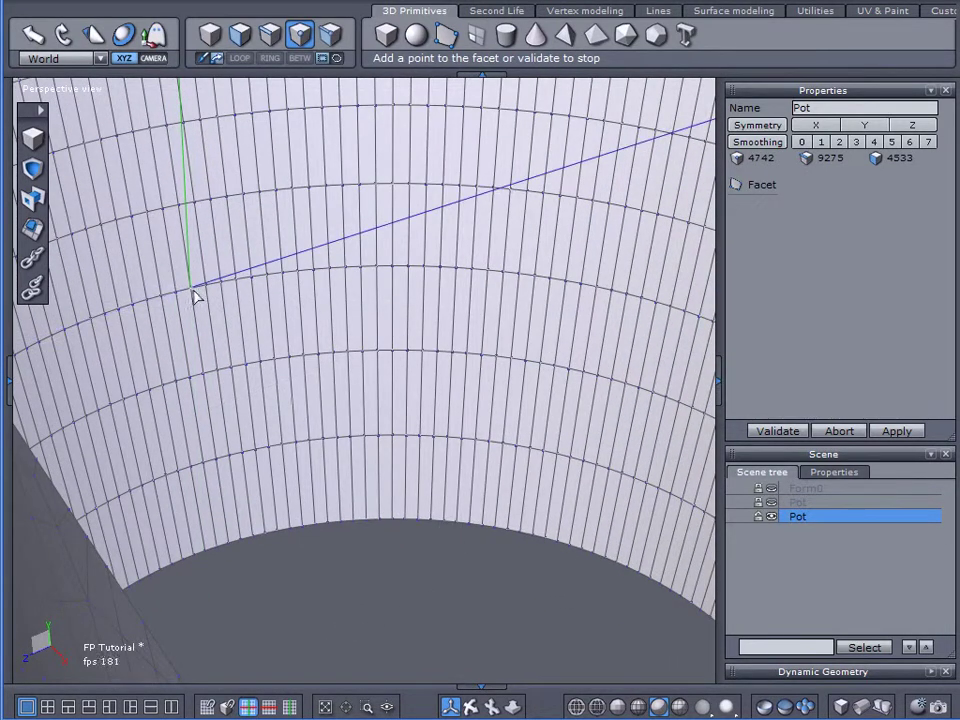
{"action": "middle_click_drag", "start_coordinate": [195, 291], "coordinate": [264, 371]}
{"action": "scroll", "coordinate": [358, 428], "scroll_direction": "down", "scroll_amount": 4}
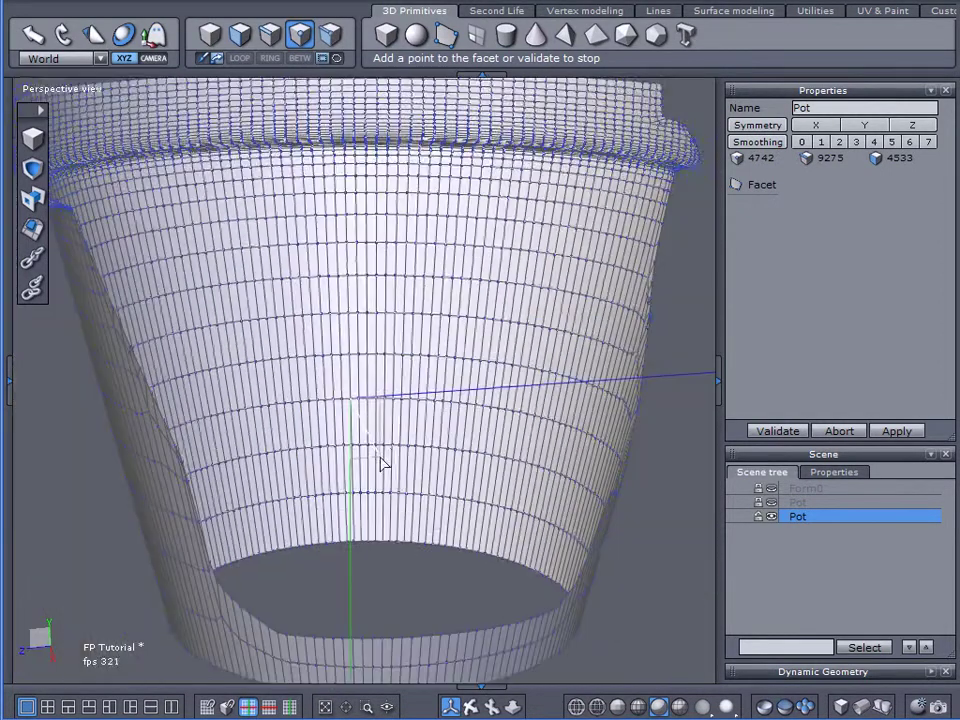
{"action": "scroll", "coordinate": [358, 414], "scroll_direction": "up", "scroll_amount": 4}
{"action": "middle_click_drag", "start_coordinate": [356, 403], "coordinate": [428, 442]}
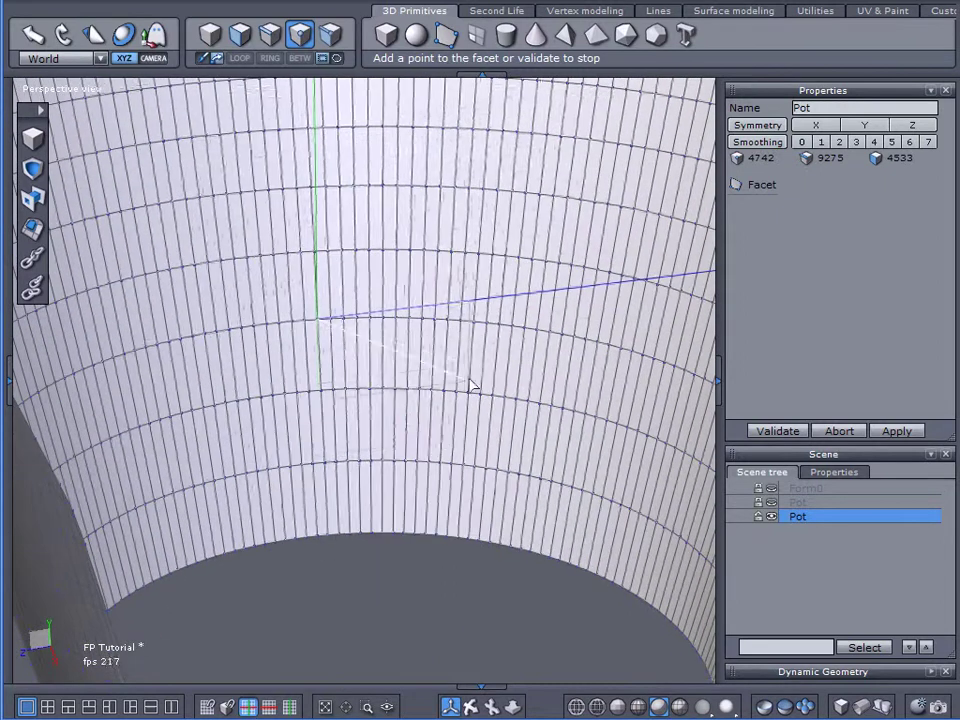
{"action": "left_click", "coordinate": [499, 323]}
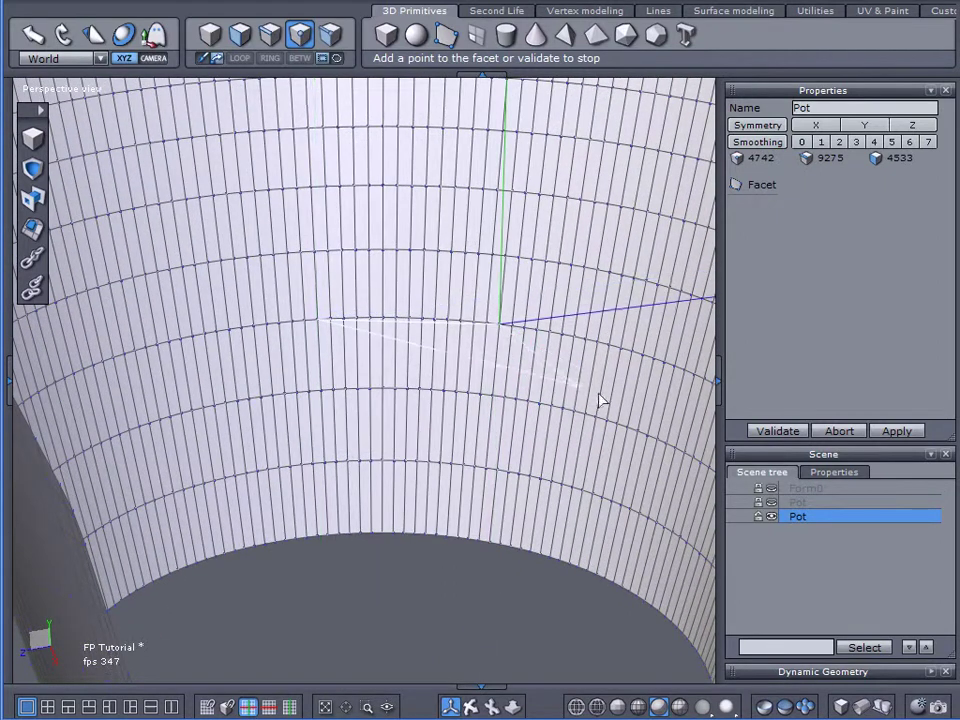
{"action": "left_click", "coordinate": [663, 362]}
Continue the facet outline with one more point on that row and one a row lower beside the jagged break
{"action": "scroll", "coordinate": [643, 461], "scroll_direction": "down", "scroll_amount": 3}
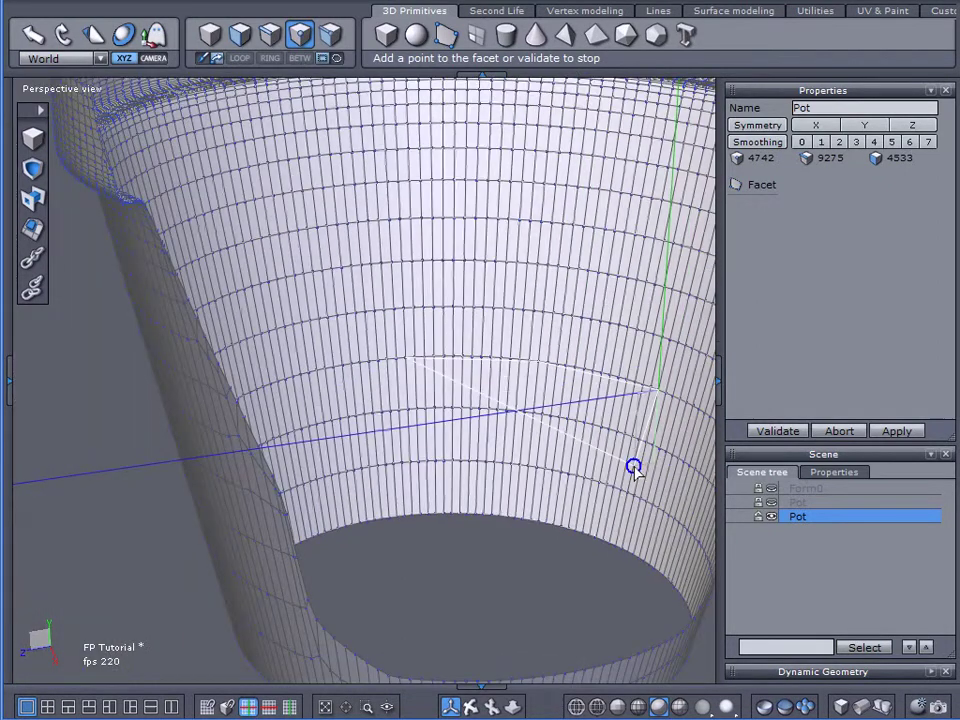
{"action": "middle_click_drag", "start_coordinate": [632, 462], "coordinate": [557, 476]}
{"action": "scroll", "coordinate": [501, 414], "scroll_direction": "up", "scroll_amount": 2}
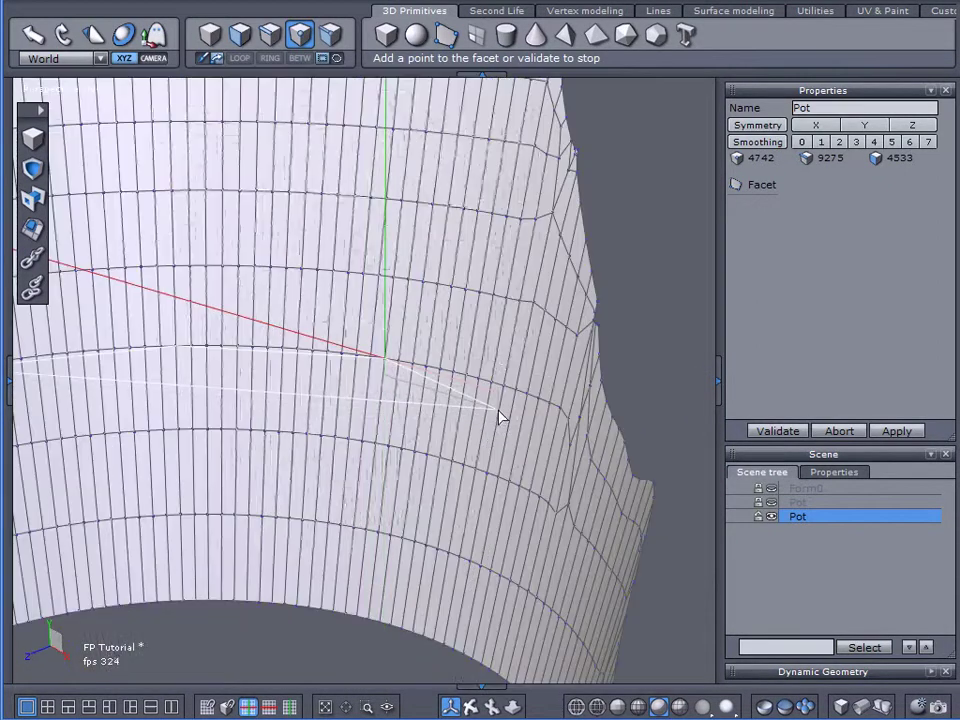
{"action": "left_click", "coordinate": [504, 384]}
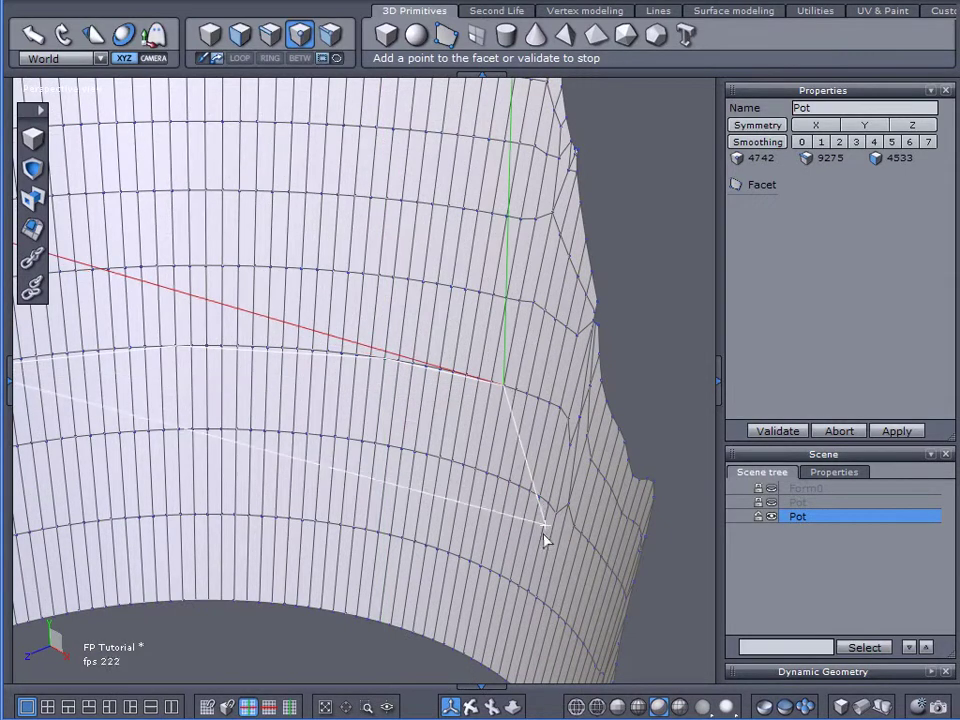
{"action": "left_click", "coordinate": [551, 510]}
Carry the facet outline across the jagged side wall to the outer edge of the break
{"action": "middle_click_drag", "start_coordinate": [510, 506], "coordinate": [587, 572]}
{"action": "scroll", "coordinate": [530, 469], "scroll_direction": "up", "scroll_amount": 2}
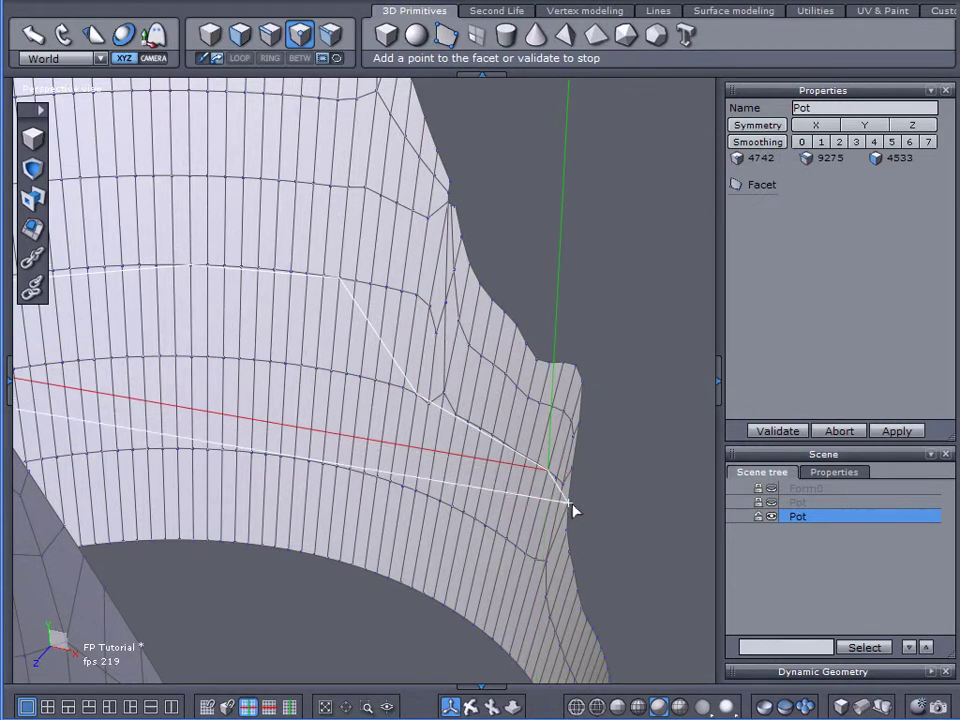
{"action": "scroll", "coordinate": [610, 521], "scroll_direction": "down", "scroll_amount": 2}
{"action": "left_click_drag", "start_coordinate": [492, 548], "coordinate": [416, 505], "text": "alt"}
{"action": "middle_click_drag", "start_coordinate": [418, 507], "coordinate": [617, 380]}
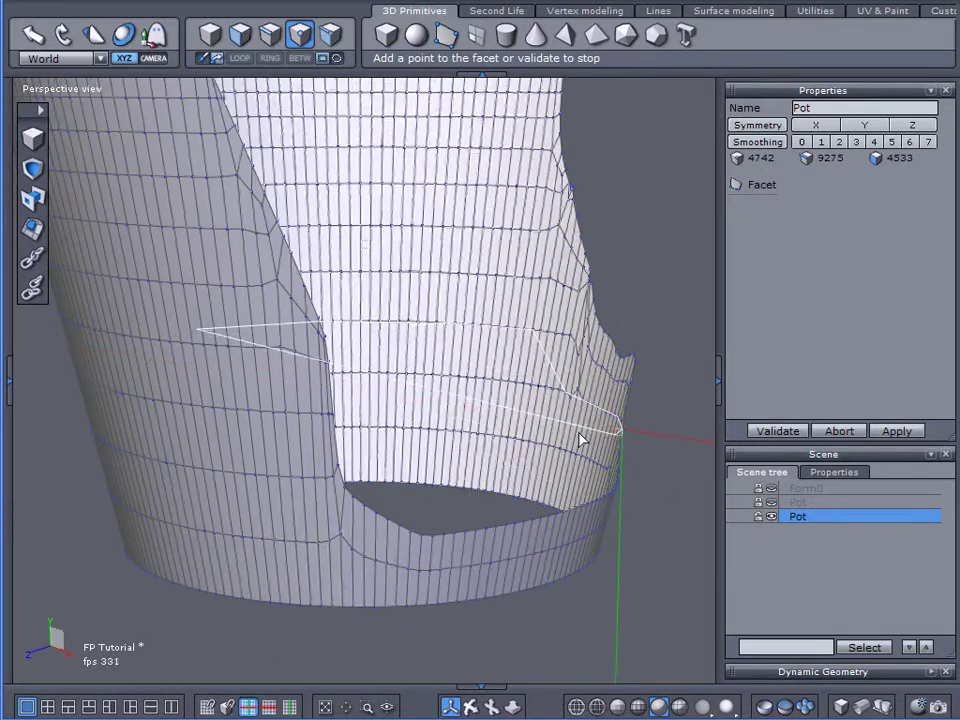
{"action": "middle_click_drag", "start_coordinate": [549, 429], "coordinate": [388, 414]}
{"action": "middle_click_drag", "start_coordinate": [395, 516], "coordinate": [508, 369]}
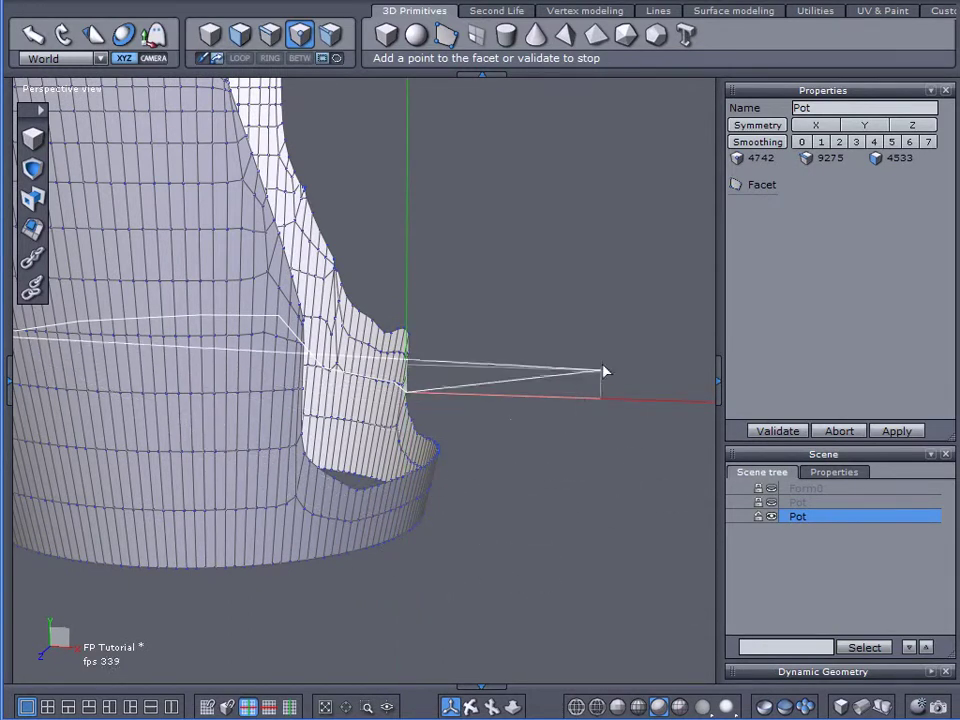
{"action": "middle_click_drag", "start_coordinate": [521, 484], "coordinate": [551, 417]}
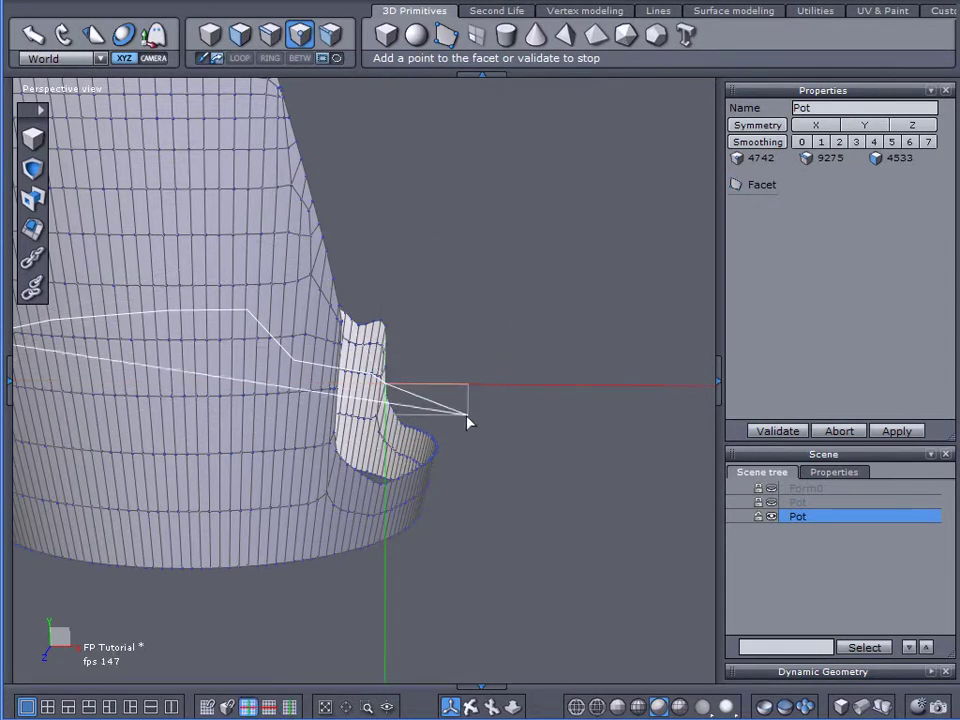
{"action": "left_click_drag", "start_coordinate": [460, 405], "coordinate": [148, 495], "text": "alt"}
{"action": "left_click_drag", "start_coordinate": [370, 513], "coordinate": [475, 508], "text": "alt"}
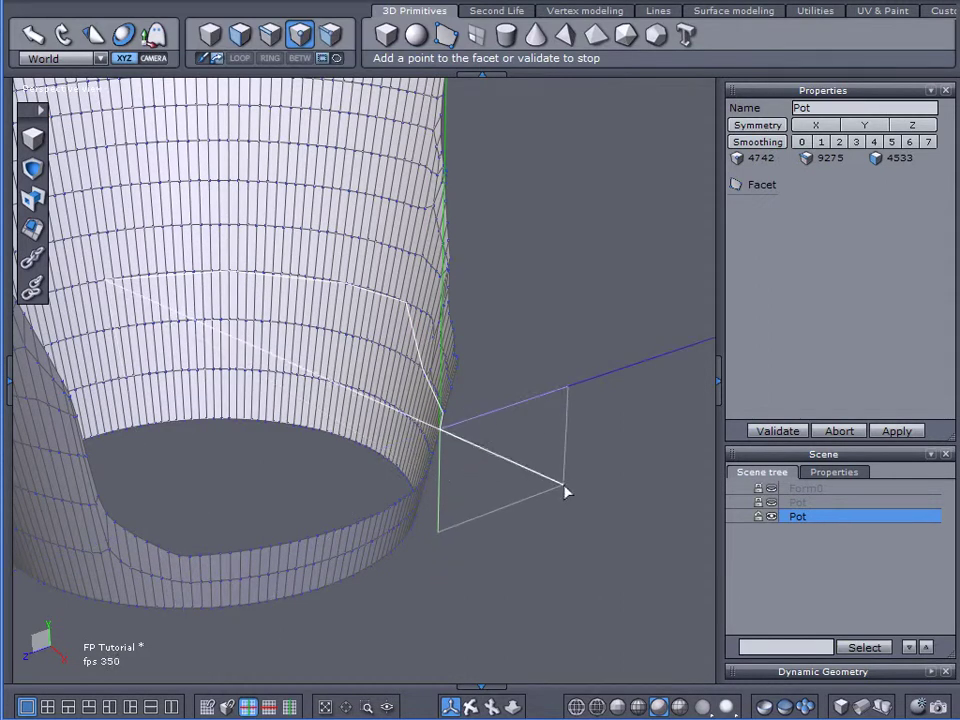
{"action": "mouse_move", "coordinate": [532, 530]}
{"action": "middle_mouse_down"}
{"action": "mouse_move", "coordinate": [527, 596]}
{"action": "mouse_move", "coordinate": [532, 516]}
{"action": "middle_mouse_up"}
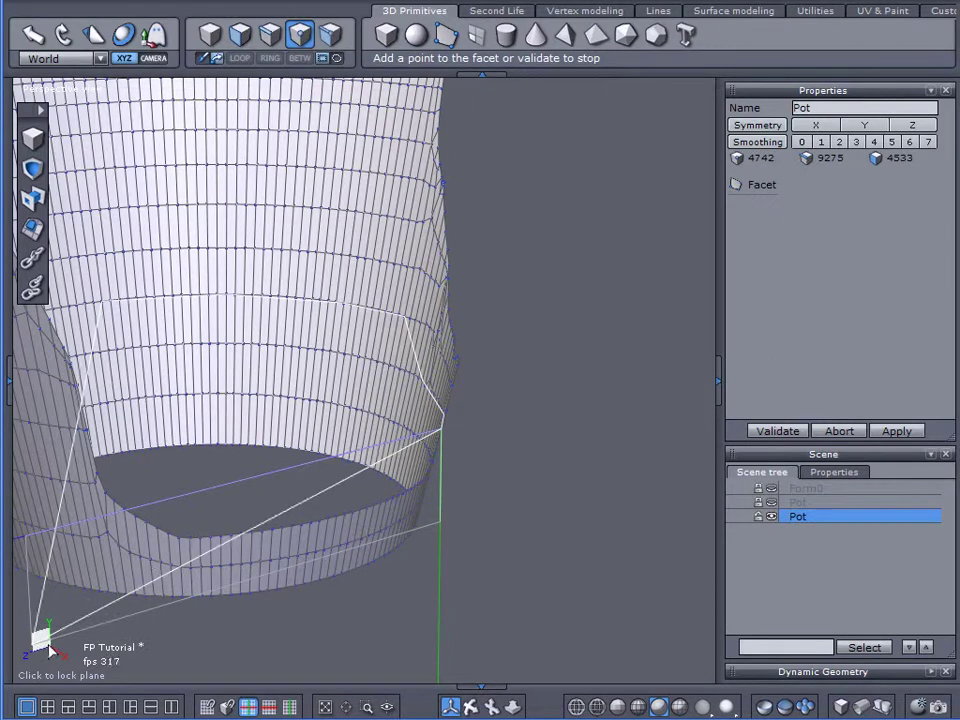
{"action": "right_click_drag", "start_coordinate": [518, 545], "coordinate": [574, 529]}
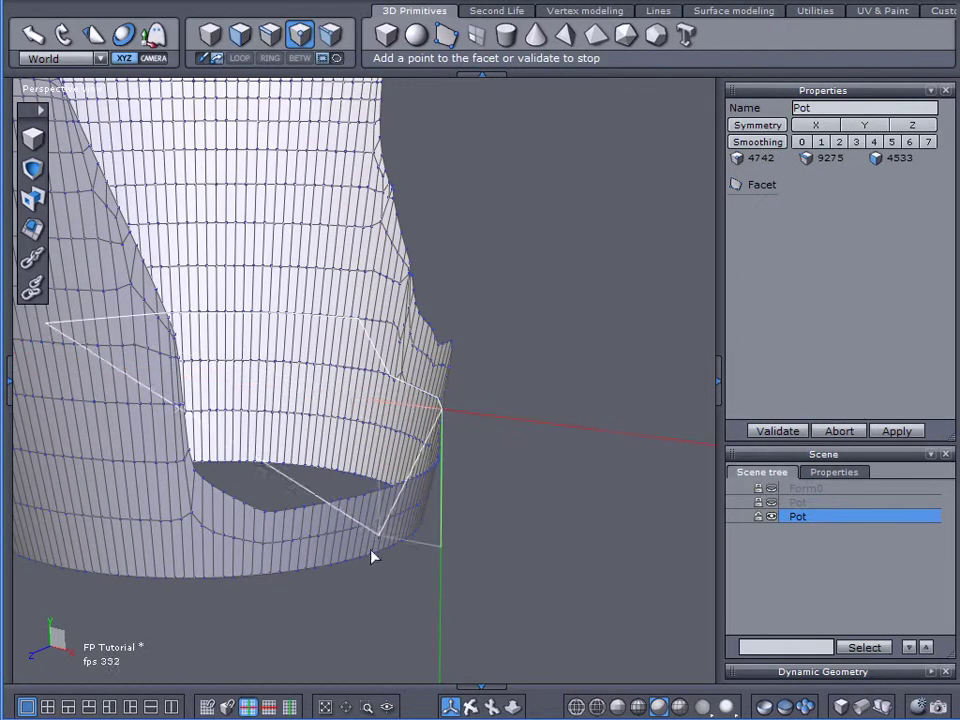
{"action": "left_click", "coordinate": [572, 431]}
{"action": "left_click", "coordinate": [536, 542]}
{"action": "middle_click_drag", "start_coordinate": [536, 542], "coordinate": [330, 566]}
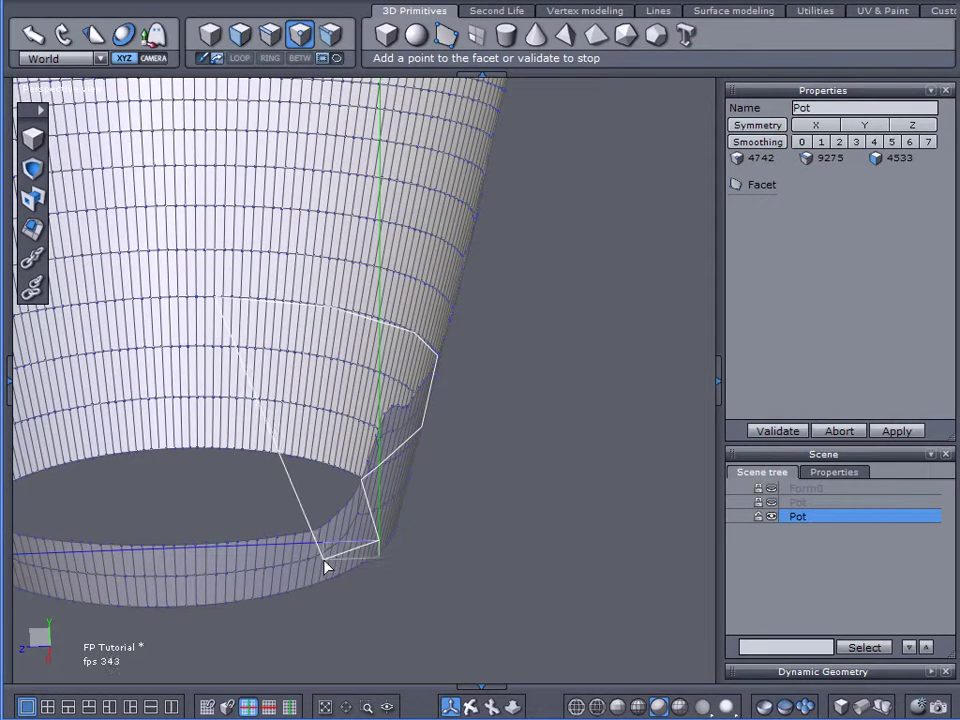
{"action": "middle_click_drag", "start_coordinate": [326, 564], "coordinate": [480, 510]}
{"action": "left_click", "coordinate": [298, 429]}
{"action": "middle_click_drag", "start_coordinate": [443, 571], "coordinate": [449, 491]}
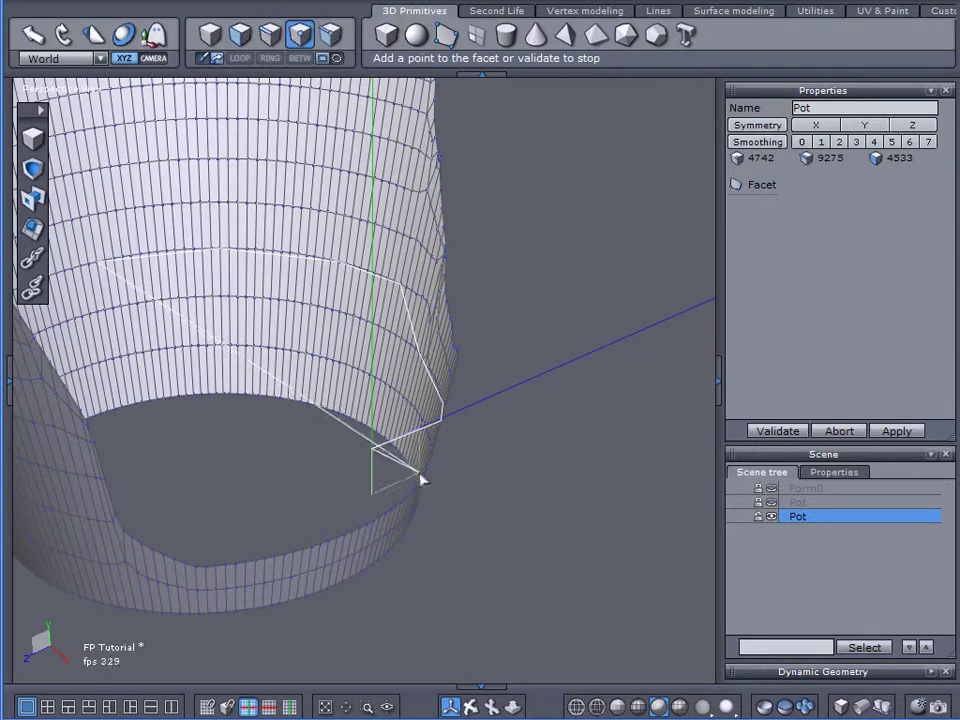
{"action": "left_click", "coordinate": [434, 425]}
{"action": "middle_click_drag", "start_coordinate": [367, 539], "coordinate": [434, 632]}
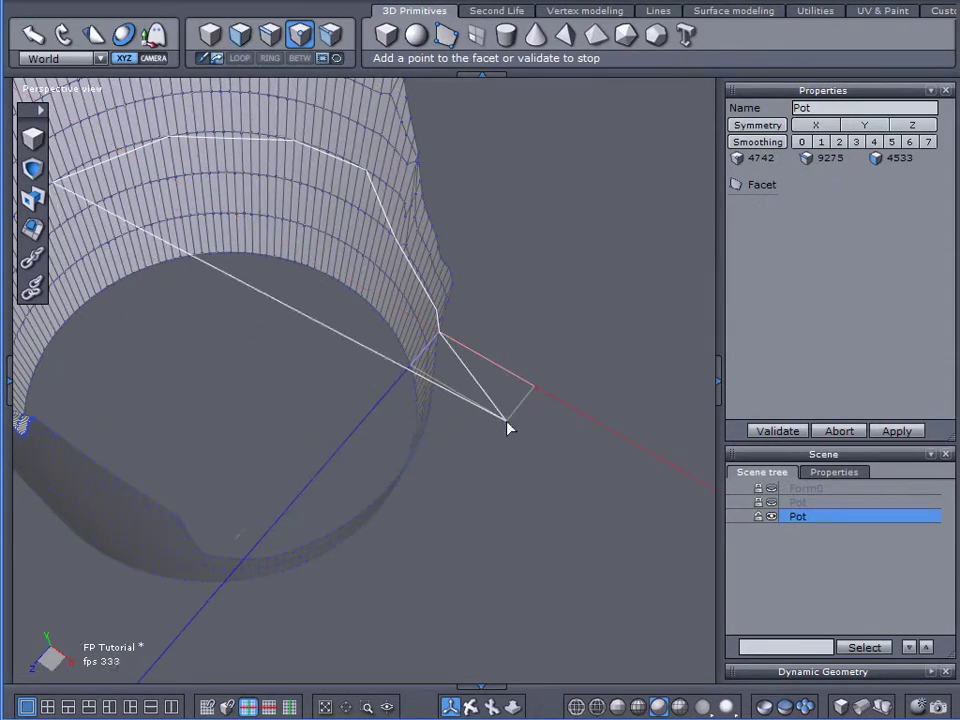
{"action": "left_click", "coordinate": [506, 424]}
{"action": "middle_click_drag", "start_coordinate": [494, 565], "coordinate": [576, 377]}
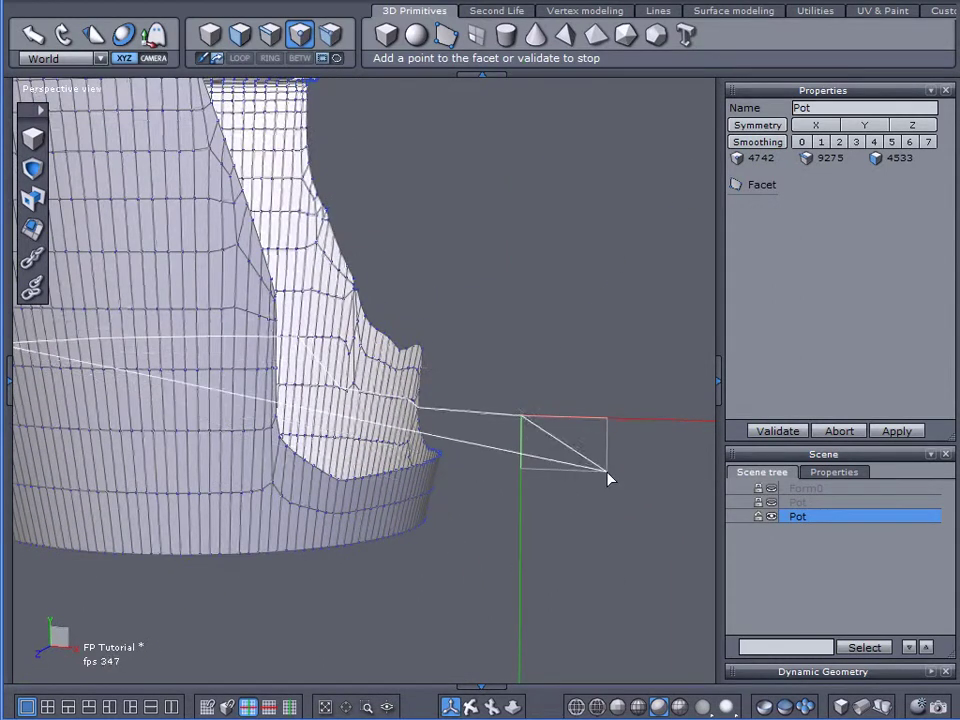
Add facet points stepping down and outward just beyond the outer edge of the jagged break
{"action": "middle_click_drag", "start_coordinate": [613, 565], "coordinate": [379, 654]}
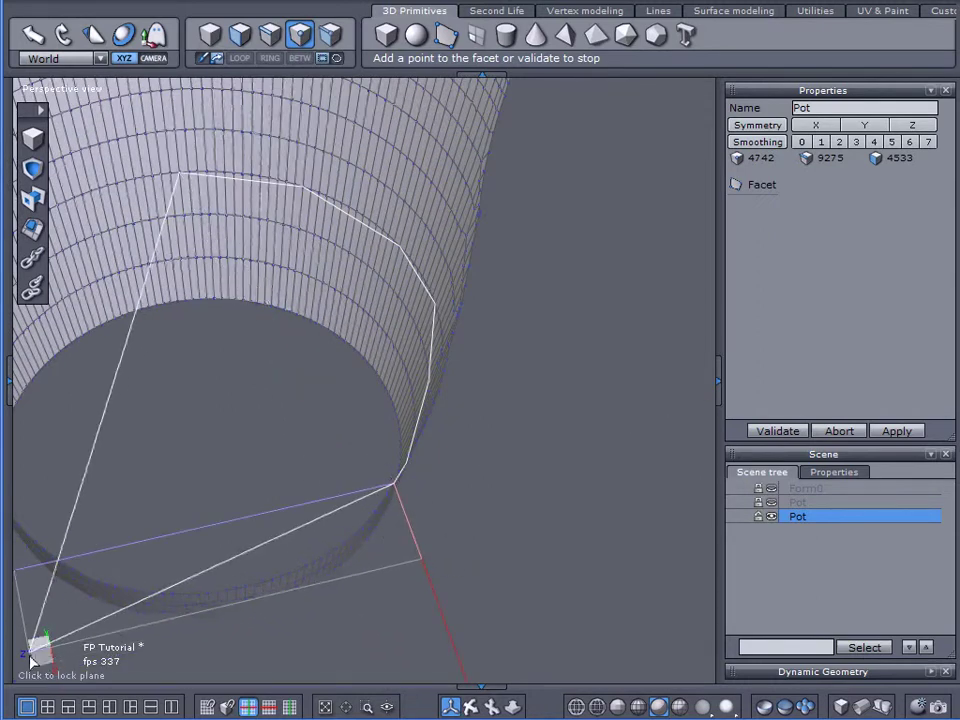
{"action": "middle_click_drag", "start_coordinate": [467, 604], "coordinate": [438, 595]}
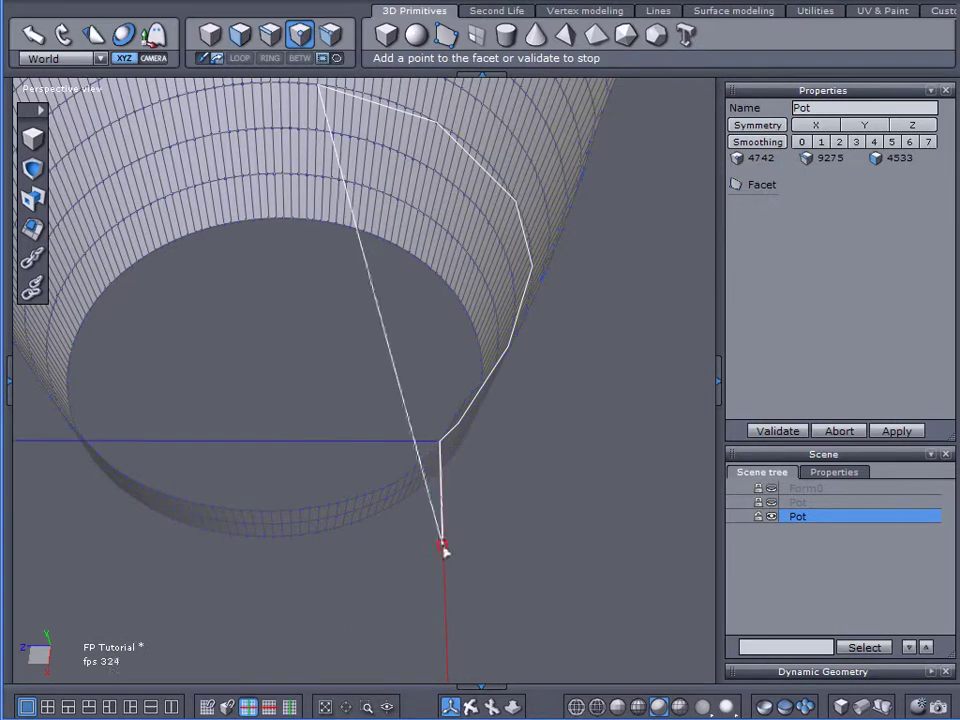
{"action": "middle_click_drag", "start_coordinate": [444, 536], "coordinate": [445, 385]}
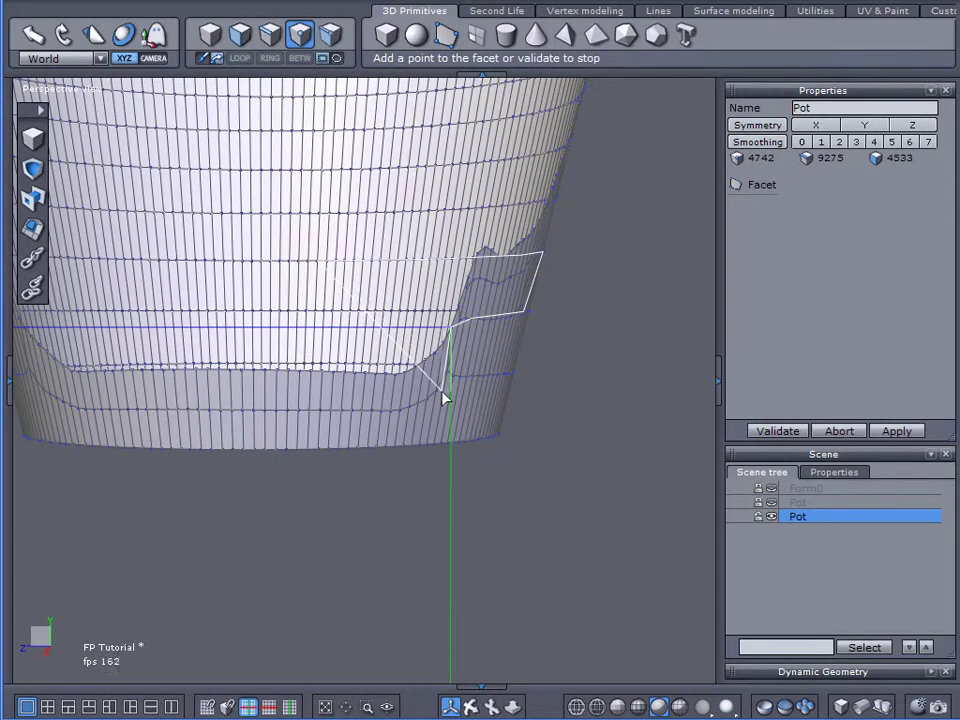
{"action": "middle_click_drag", "start_coordinate": [294, 388], "coordinate": [466, 489]}
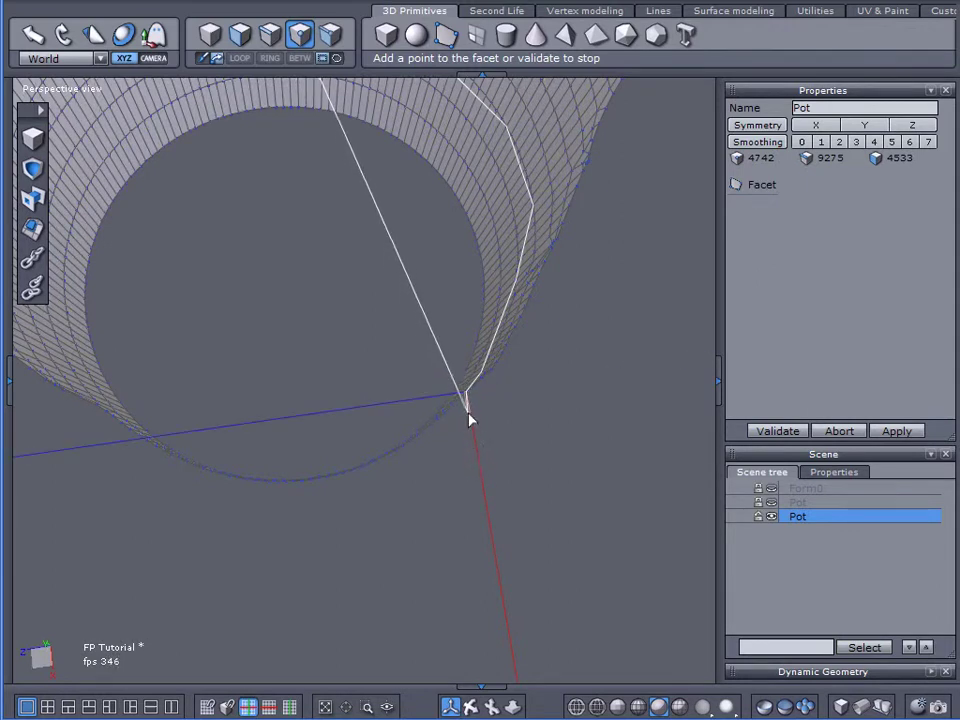
{"action": "middle_click_drag", "start_coordinate": [435, 538], "coordinate": [429, 377]}
{"action": "left_click", "coordinate": [479, 389]}
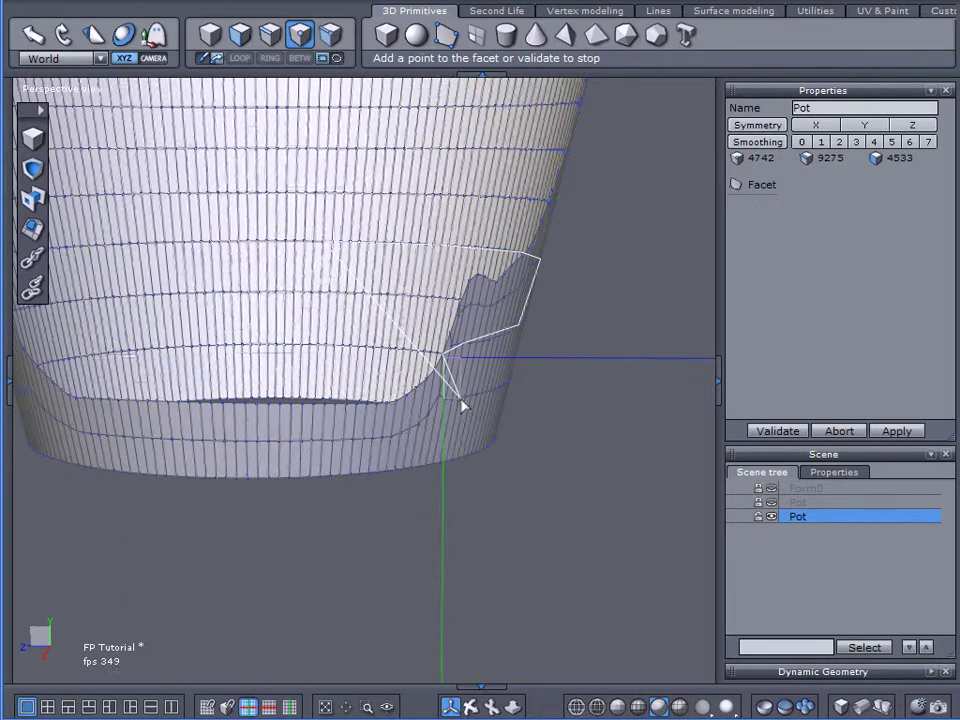
{"action": "middle_click_drag", "start_coordinate": [459, 399], "coordinate": [582, 421]}
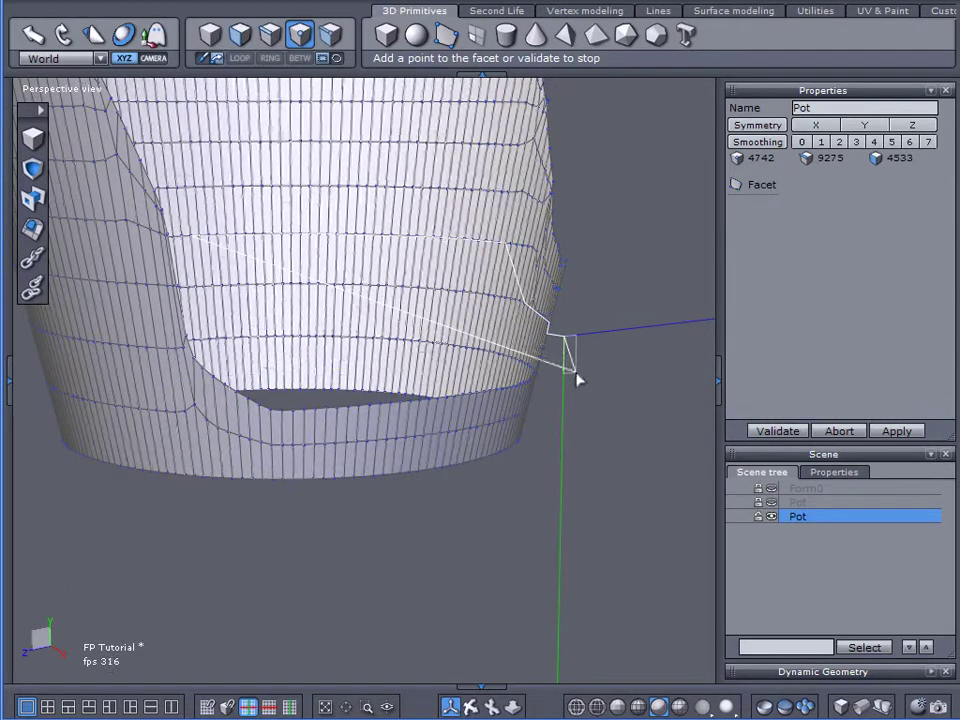
{"action": "middle_click_drag", "start_coordinate": [578, 379], "coordinate": [440, 443]}
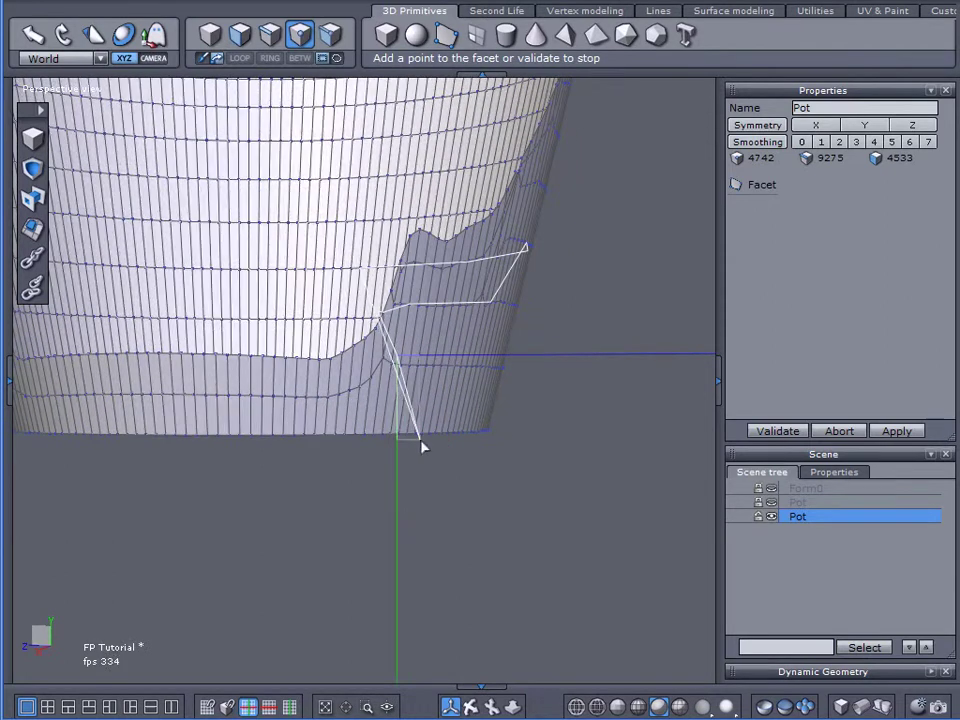
{"action": "middle_click_drag", "start_coordinate": [424, 440], "coordinate": [426, 572]}
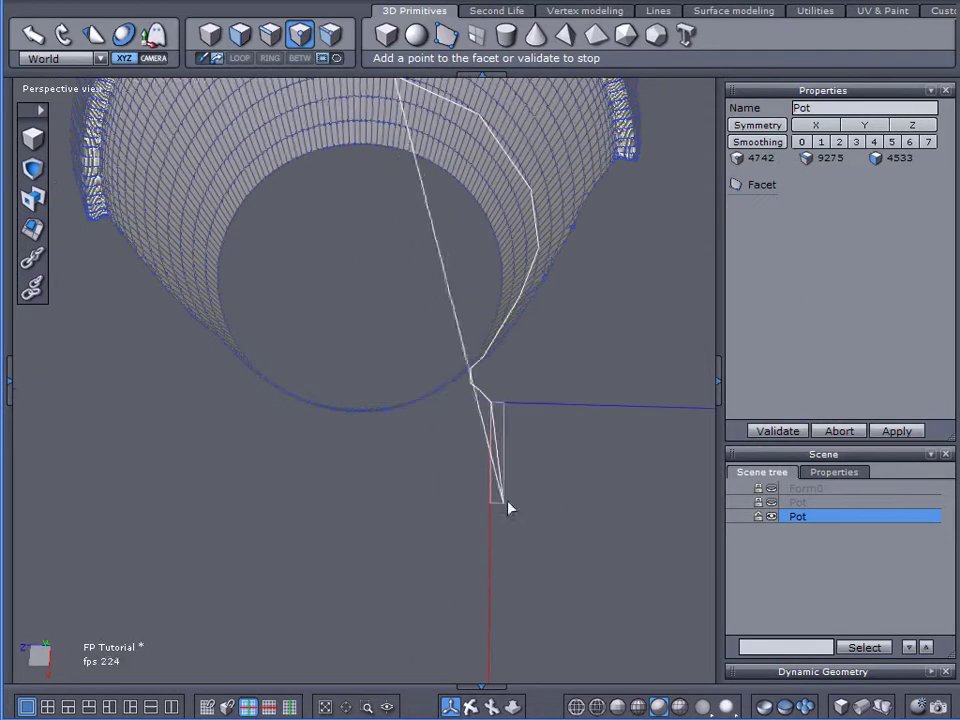
Sweep the facet outline around in front of the pot with four points forming the spill's wide outer edge
{"action": "left_click", "coordinate": [521, 470]}
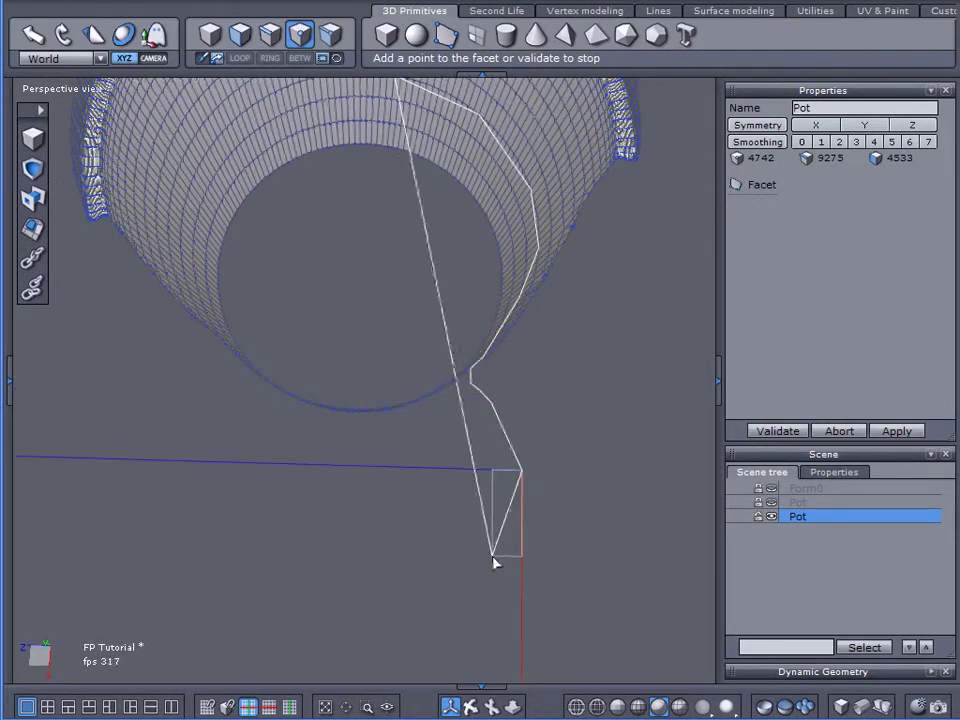
{"action": "left_click", "coordinate": [494, 559]}
{"action": "left_click", "coordinate": [362, 604]}
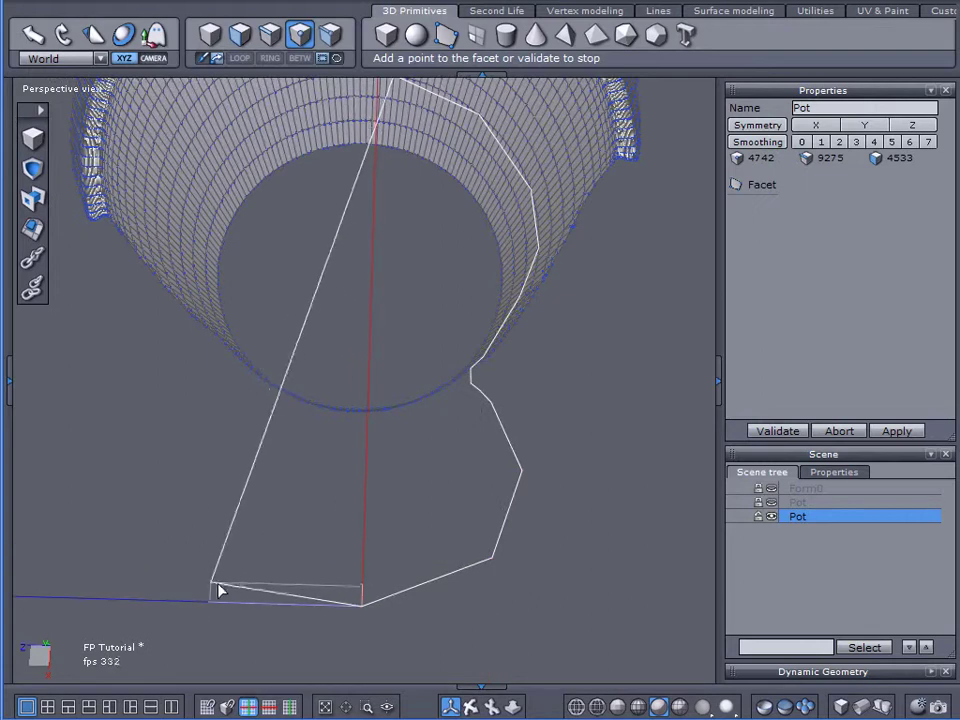
{"action": "left_click", "coordinate": [220, 567]}
{"action": "left_click", "coordinate": [193, 458]}
{"action": "left_click", "coordinate": [245, 404]}
{"action": "left_click_drag", "start_coordinate": [285, 445], "coordinate": [318, 305], "text": "alt"}
{"action": "left_click_drag", "start_coordinate": [289, 467], "coordinate": [319, 448], "text": "alt"}
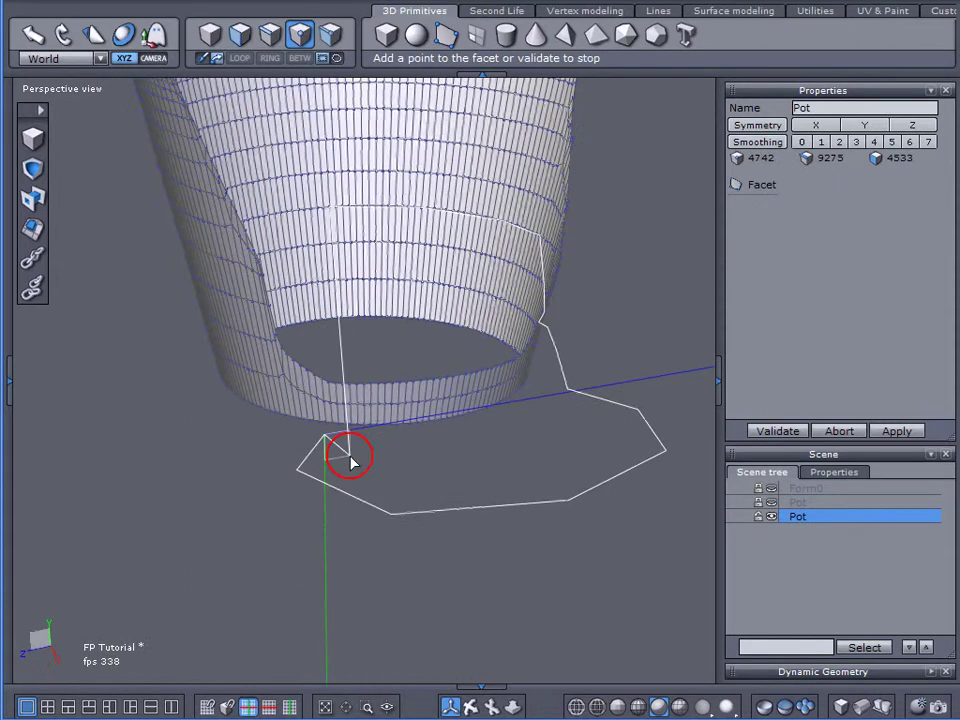
{"action": "scroll", "coordinate": [287, 394], "scroll_direction": "up", "scroll_amount": 3}
{"action": "key", "text": "BackSpace"}
{"action": "key", "text": "BackSpace"}
Add two points along the far side of the spill and bring the outline to the break's opposite outer edge
{"action": "middle_click_drag", "start_coordinate": [480, 416], "coordinate": [275, 558]}
{"action": "left_click", "coordinate": [186, 484]}
{"action": "left_click", "coordinate": [205, 315]}
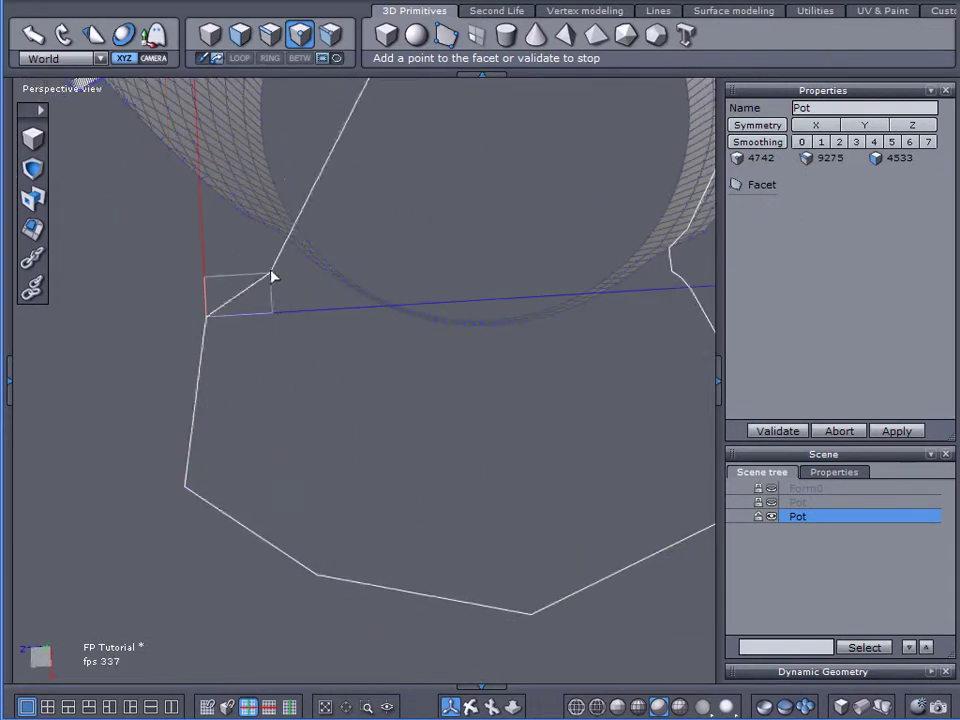
{"action": "middle_click_drag", "start_coordinate": [266, 326], "coordinate": [420, 213]}
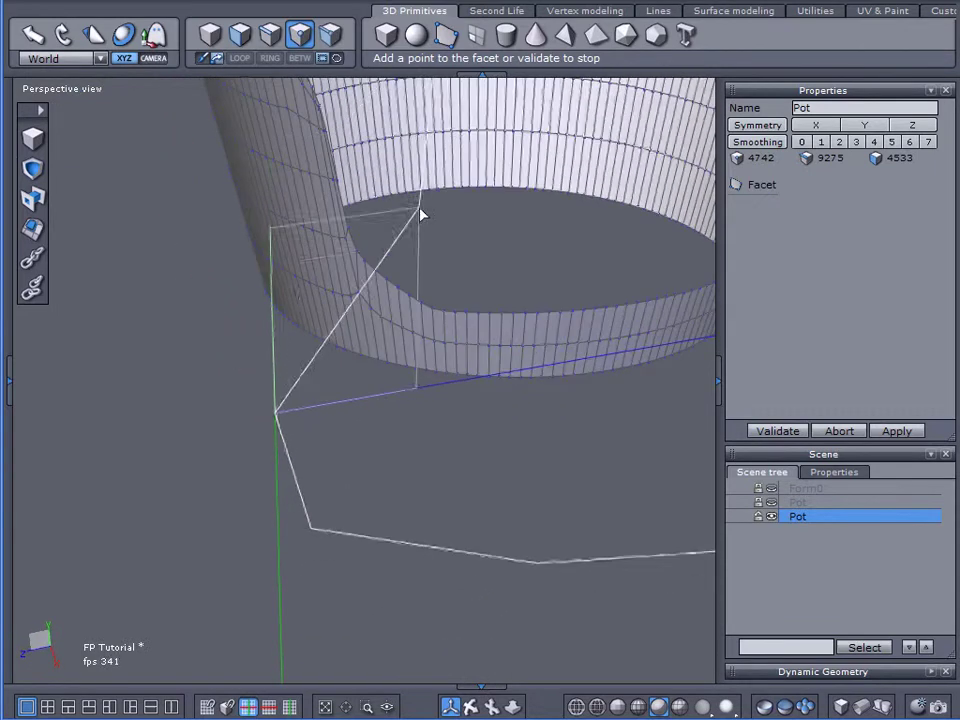
{"action": "left_click", "coordinate": [364, 263]}
{"action": "left_click", "coordinate": [366, 265]}
{"action": "key", "text": "BackSpace"}
{"action": "scroll", "coordinate": [356, 227], "scroll_direction": "up", "scroll_amount": 2}
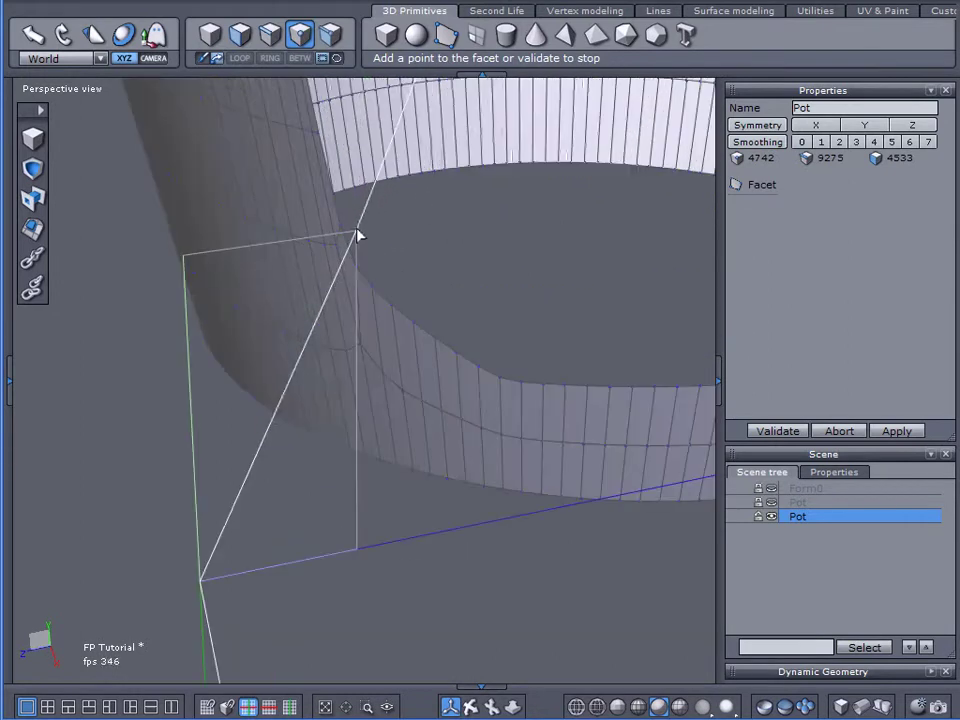
{"action": "left_click", "coordinate": [340, 227]}
Carry the facet outline across the wall thickness and along a vertex row on the pot's inner wall
{"action": "mouse_move", "coordinate": [520, 255]}
{"action": "middle_mouse_down"}
{"action": "mouse_move", "coordinate": [275, 311]}
{"action": "mouse_move", "coordinate": [390, 388]}
{"action": "mouse_move", "coordinate": [476, 414]}
{"action": "mouse_move", "coordinate": [257, 416]}
{"action": "mouse_move", "coordinate": [216, 343]}
{"action": "mouse_move", "coordinate": [287, 416]}
{"action": "mouse_move", "coordinate": [326, 422]}
{"action": "mouse_move", "coordinate": [257, 452]}
{"action": "mouse_move", "coordinate": [311, 418]}
{"action": "mouse_move", "coordinate": [354, 339]}
{"action": "middle_mouse_up"}
{"action": "left_click", "coordinate": [257, 416]}
{"action": "left_click", "coordinate": [287, 437]}
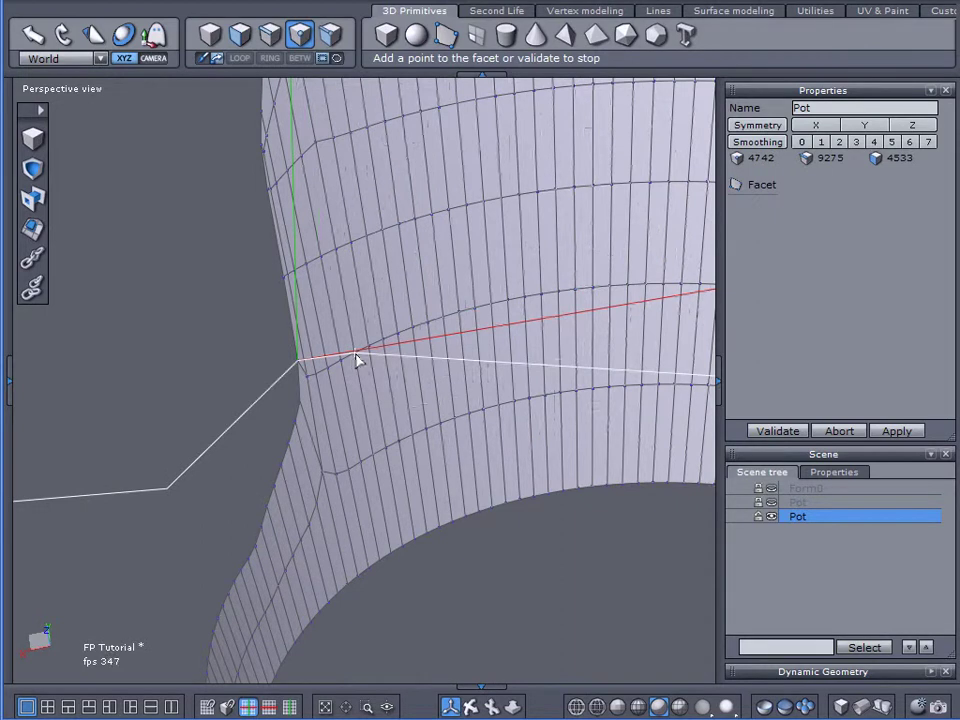
{"action": "left_click", "coordinate": [354, 354]}
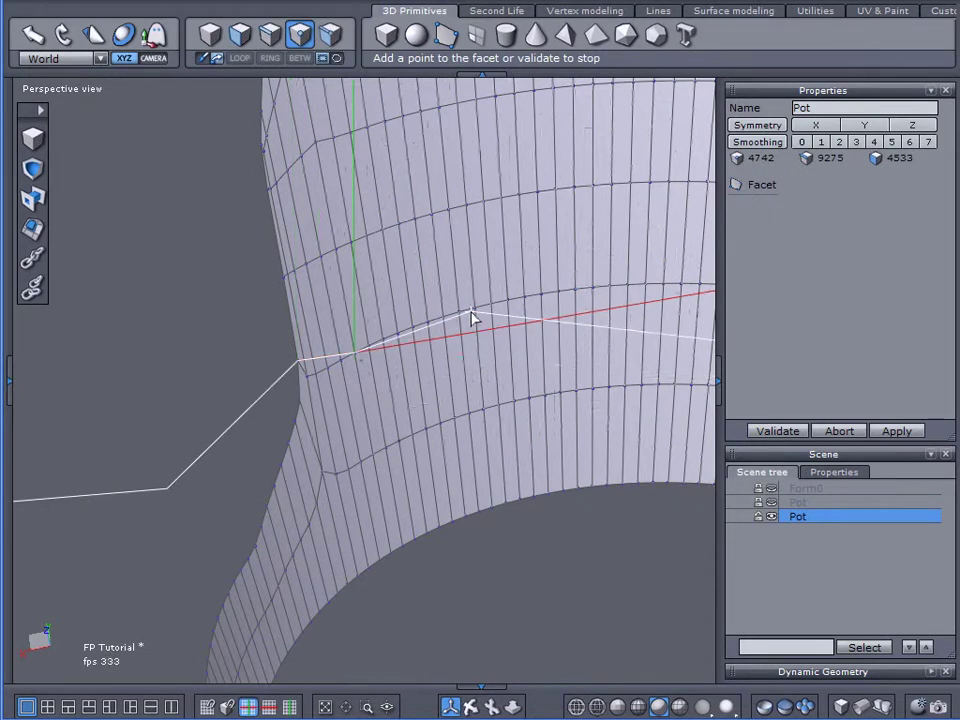
{"action": "left_click", "coordinate": [473, 312]}
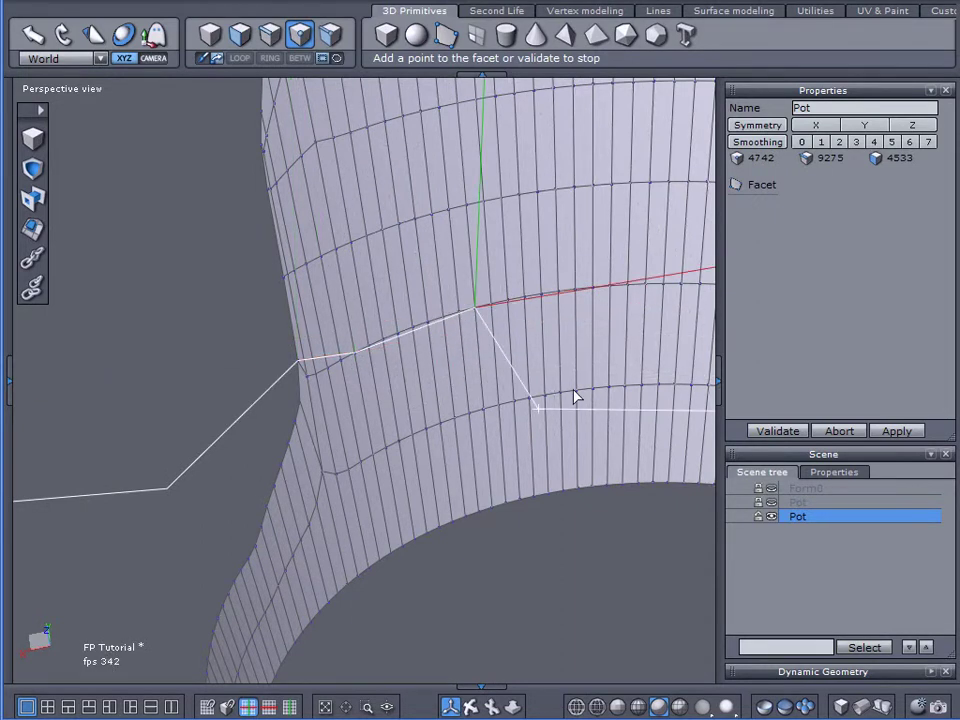
{"action": "left_click", "coordinate": [648, 288]}
Add the last facet point on the inner back wall, in the starting point's vertex row, and complete the facet
{"action": "middle_click_drag", "start_coordinate": [519, 422], "coordinate": [606, 497]}
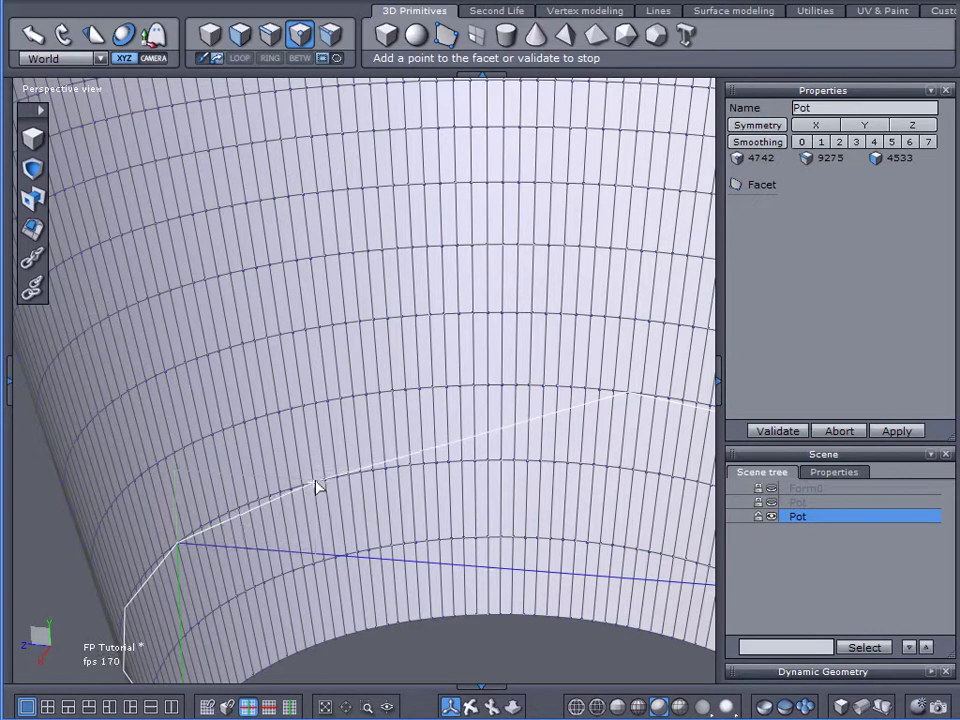
{"action": "left_click", "coordinate": [420, 391]}
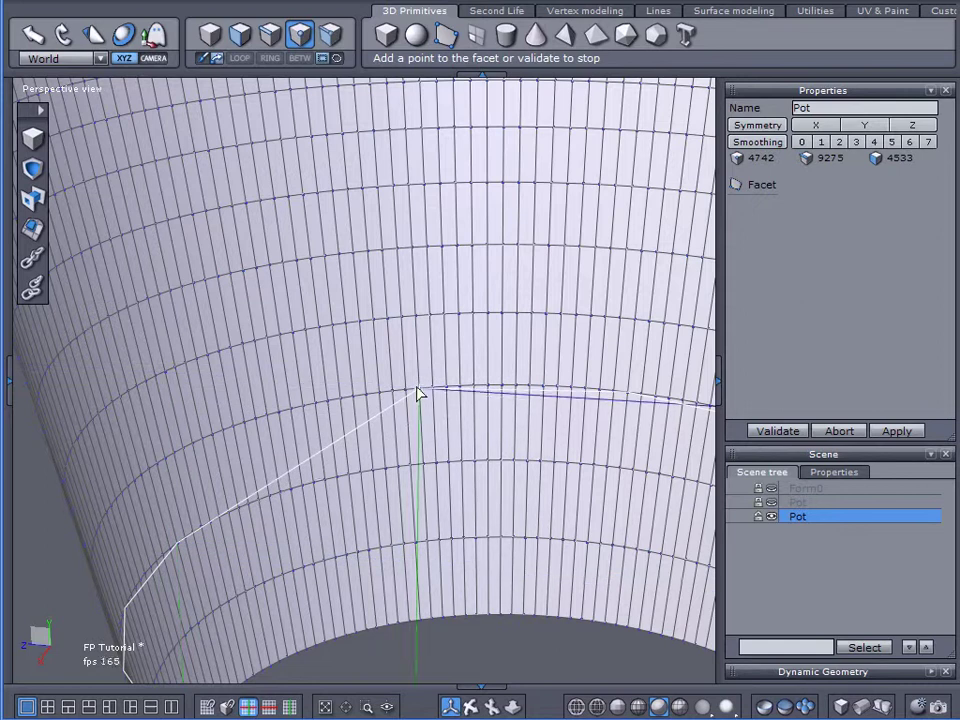
{"action": "left_click", "coordinate": [776, 431]}
{"action": "scroll", "coordinate": [543, 405], "scroll_direction": "down", "scroll_amount": 5}
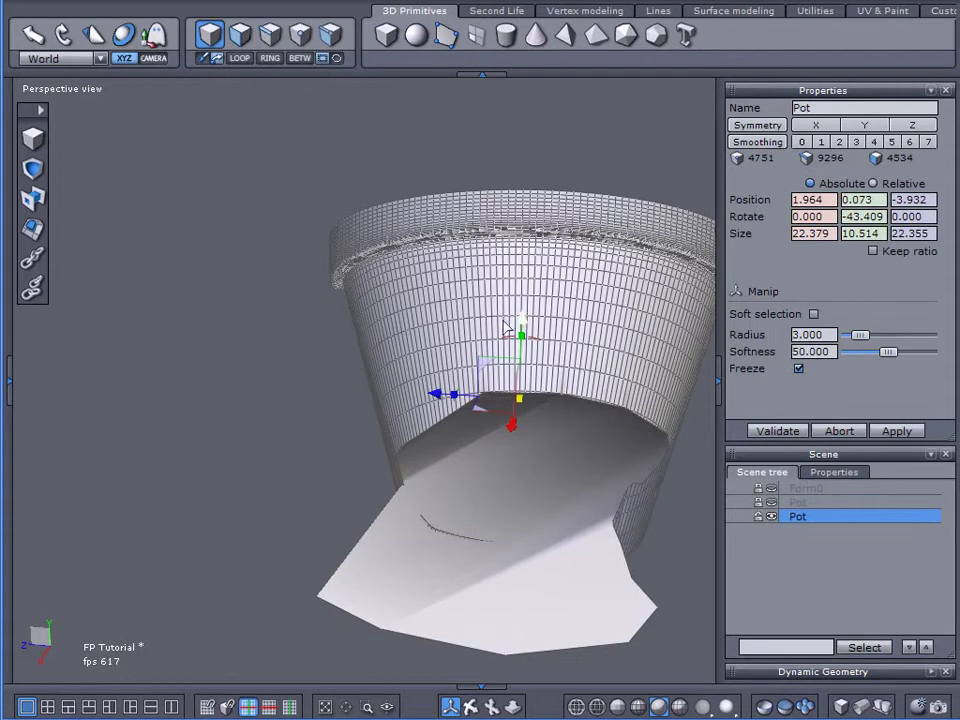
Select the new filler face and extract it from the pot as a separate object
{"action": "left_click", "coordinate": [238, 38]}
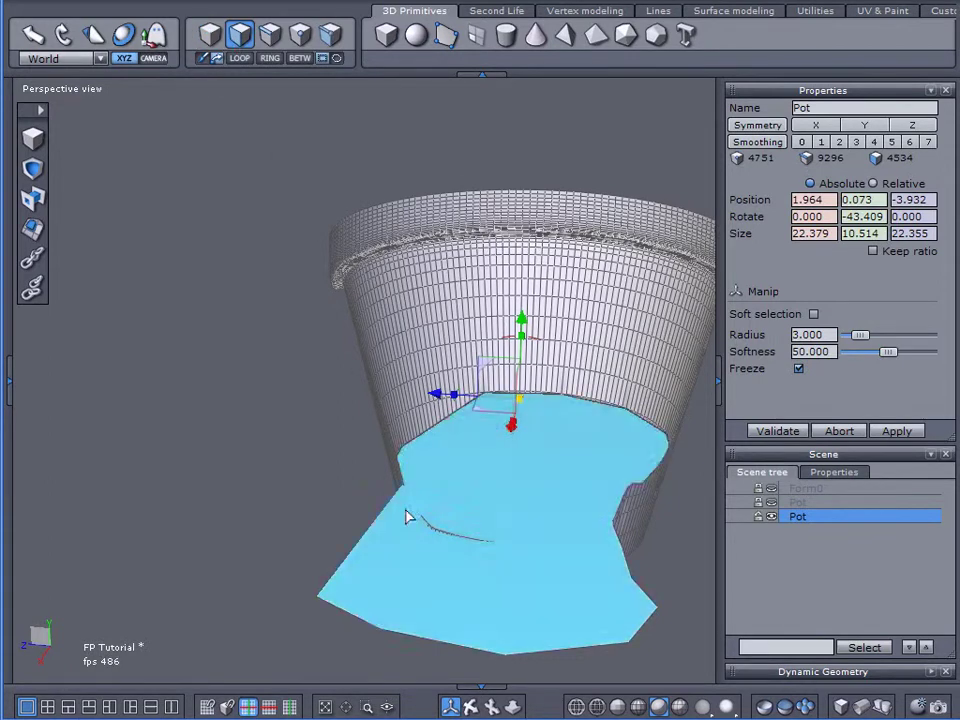
{"action": "left_click", "coordinate": [396, 604]}
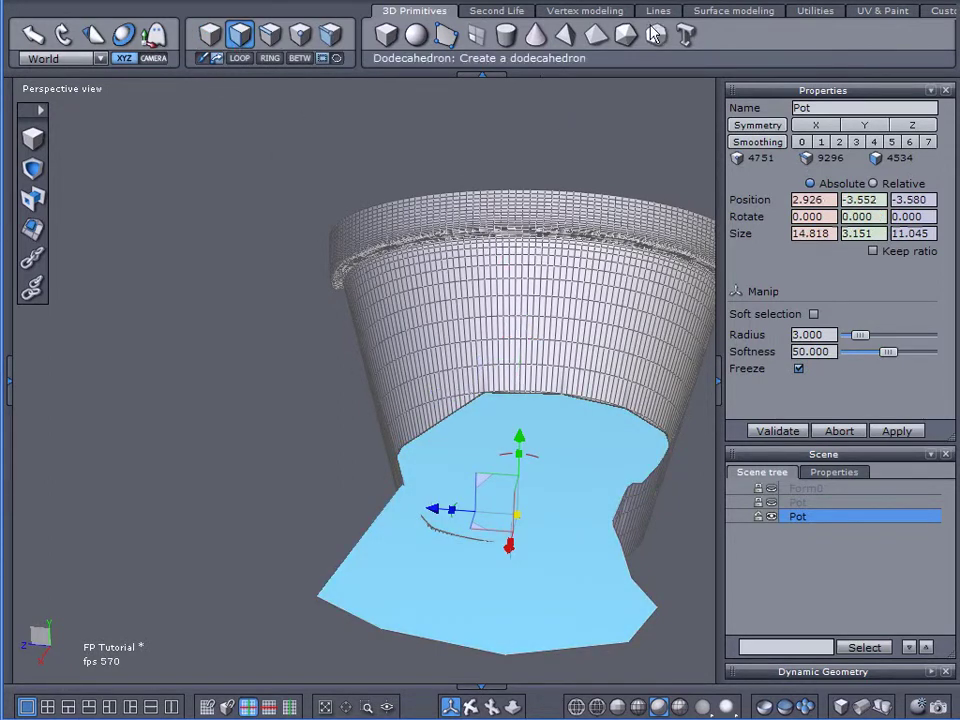
{"action": "left_click", "coordinate": [614, 14]}
{"action": "left_click", "coordinate": [812, 34]}
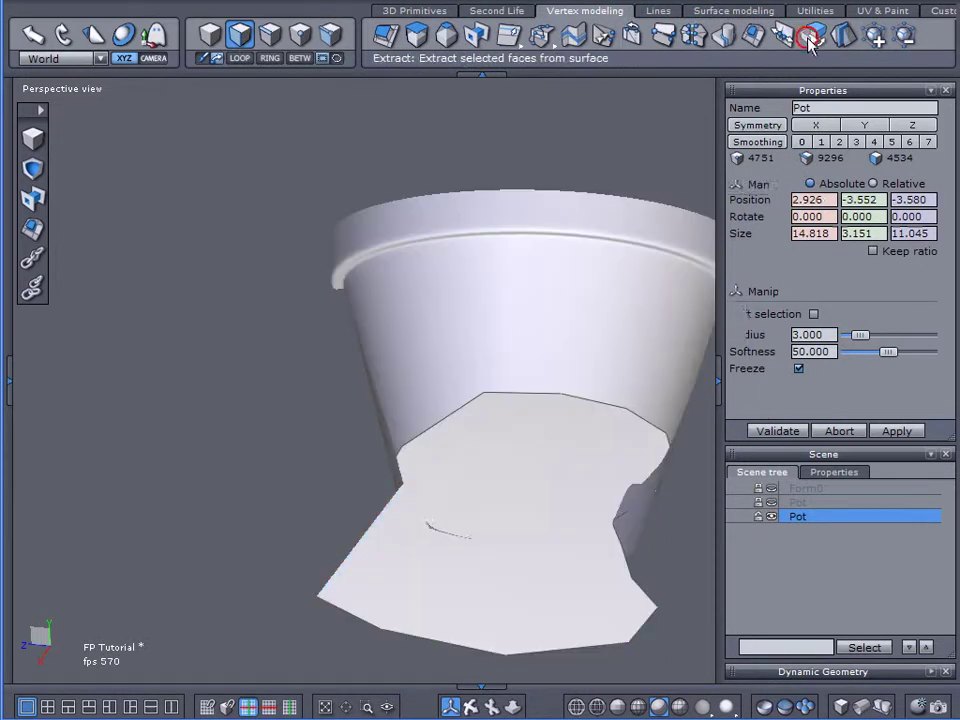
Show the extracted filler surface and hide the pot so the surface can be worked on alone
{"action": "left_click", "coordinate": [772, 529]}
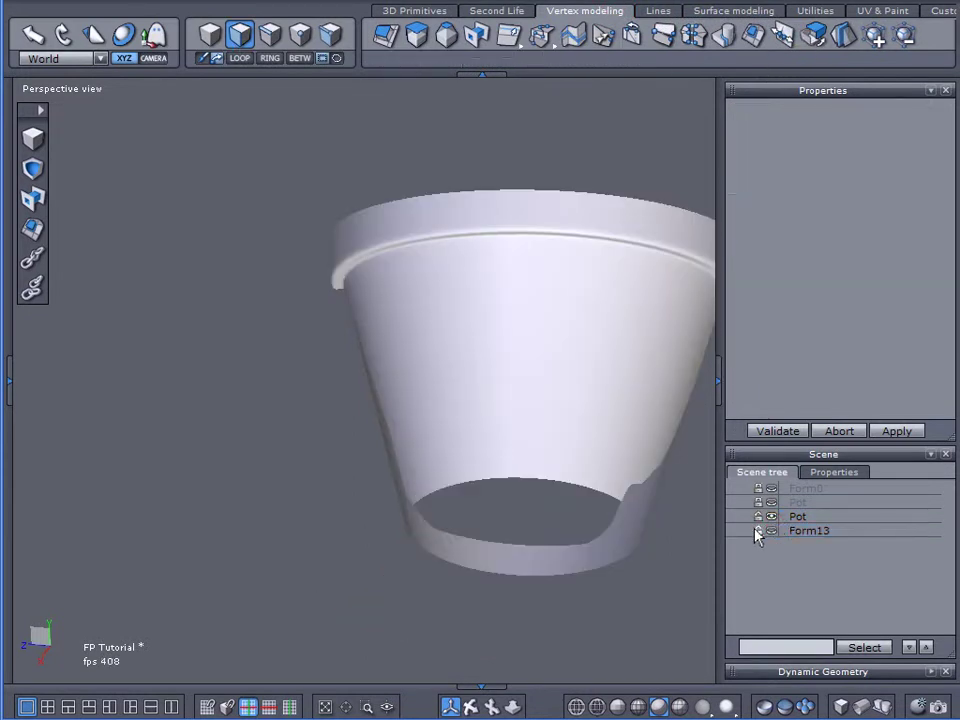
{"action": "left_click", "coordinate": [772, 530]}
{"action": "left_click", "coordinate": [773, 516]}
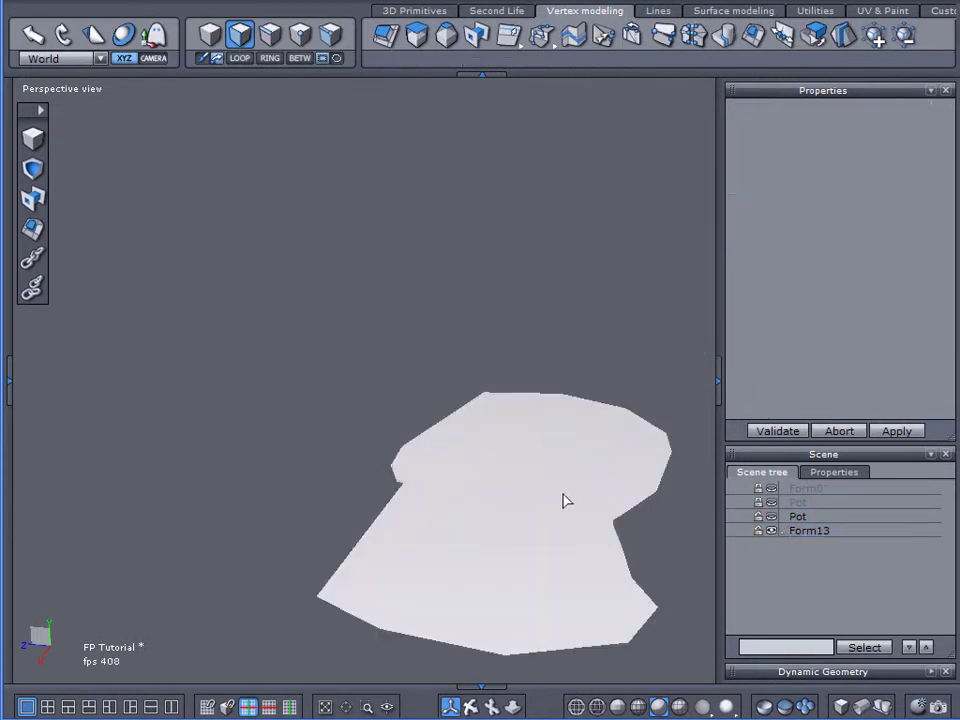
{"action": "right_click_drag", "start_coordinate": [430, 324], "coordinate": [376, 311], "text": "alt"}
{"action": "left_click_drag", "start_coordinate": [376, 311], "coordinate": [442, 371], "text": "alt"}
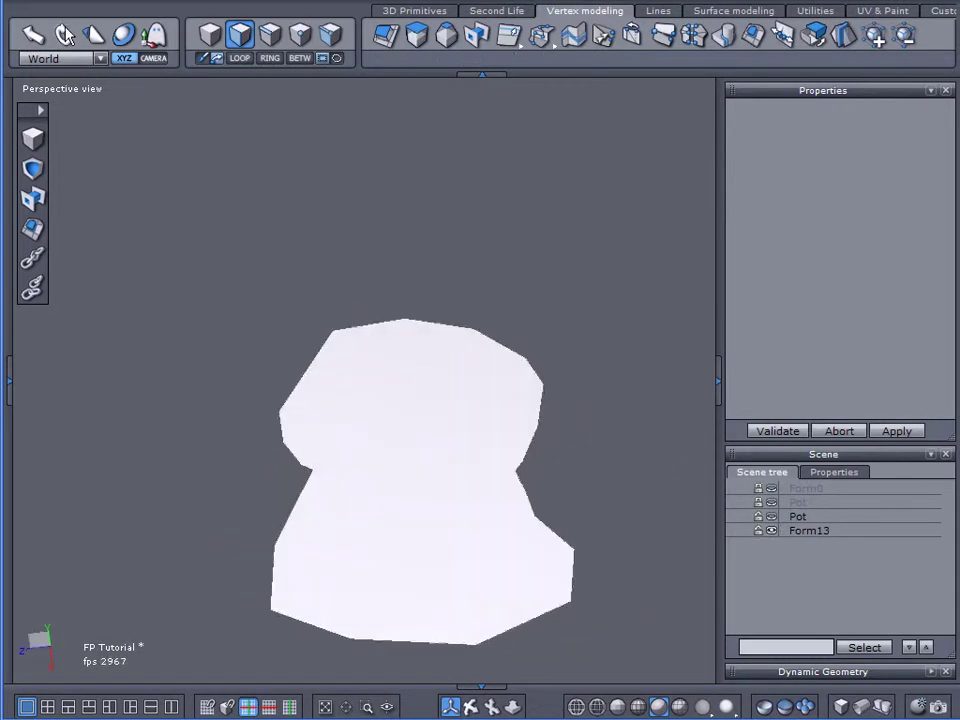
Save the scene and select the whole extracted filler surface
{"action": "left_click", "coordinate": [32, 1]}
{"action": "left_click", "coordinate": [80, 142]}
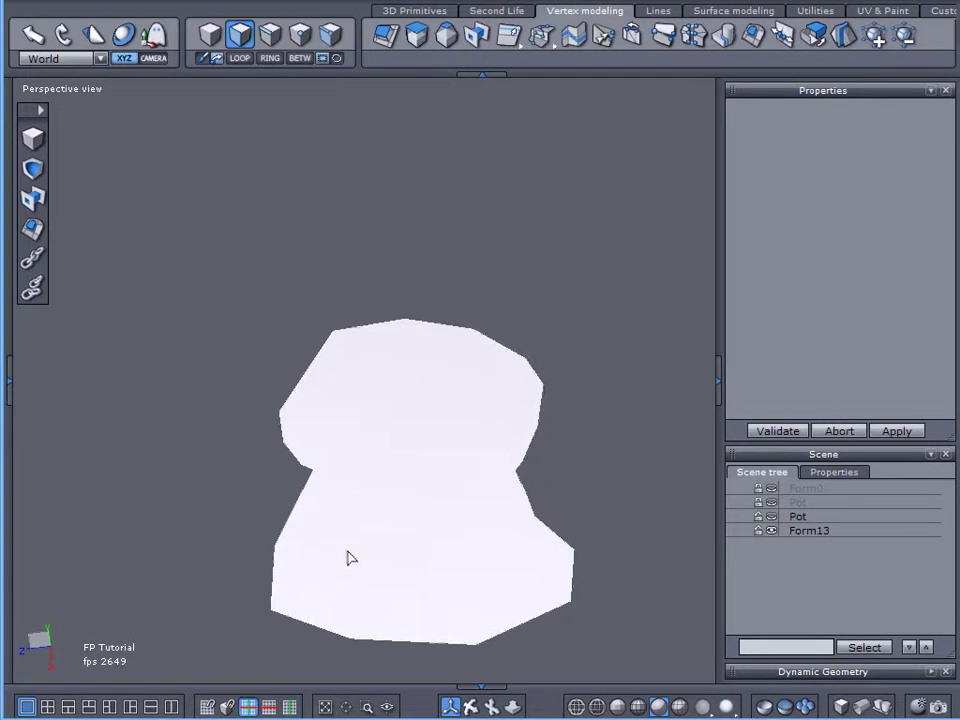
{"action": "left_click", "coordinate": [369, 472]}
{"action": "left_click", "coordinate": [367, 481]}
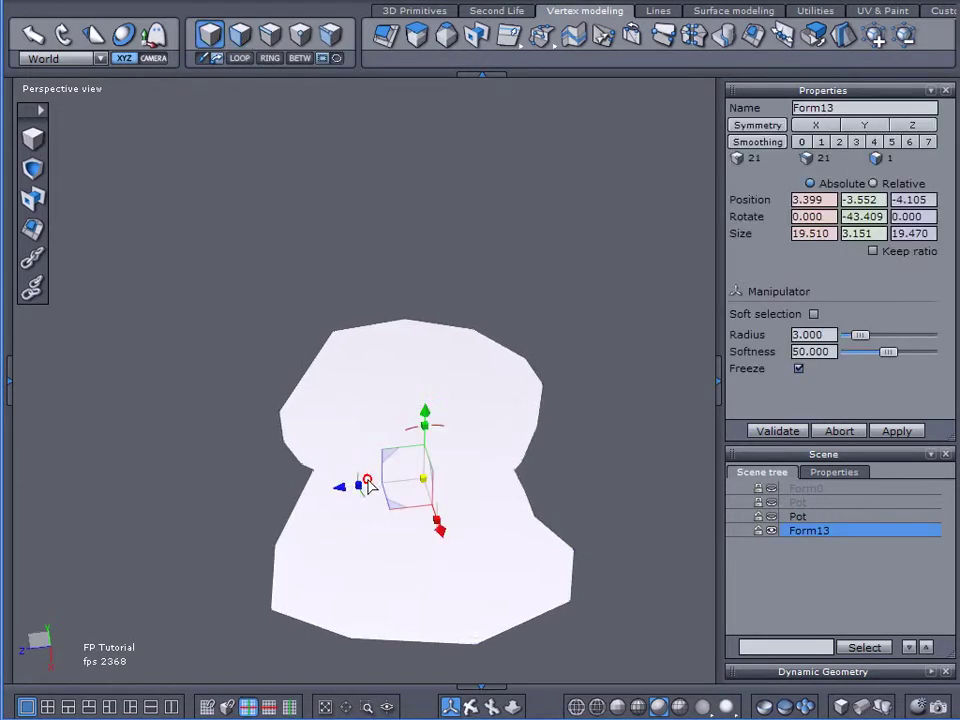
{"action": "middle_click_drag", "start_coordinate": [268, 525], "coordinate": [309, 443]}
{"action": "middle_click_drag", "start_coordinate": [570, 288], "coordinate": [621, 267]}
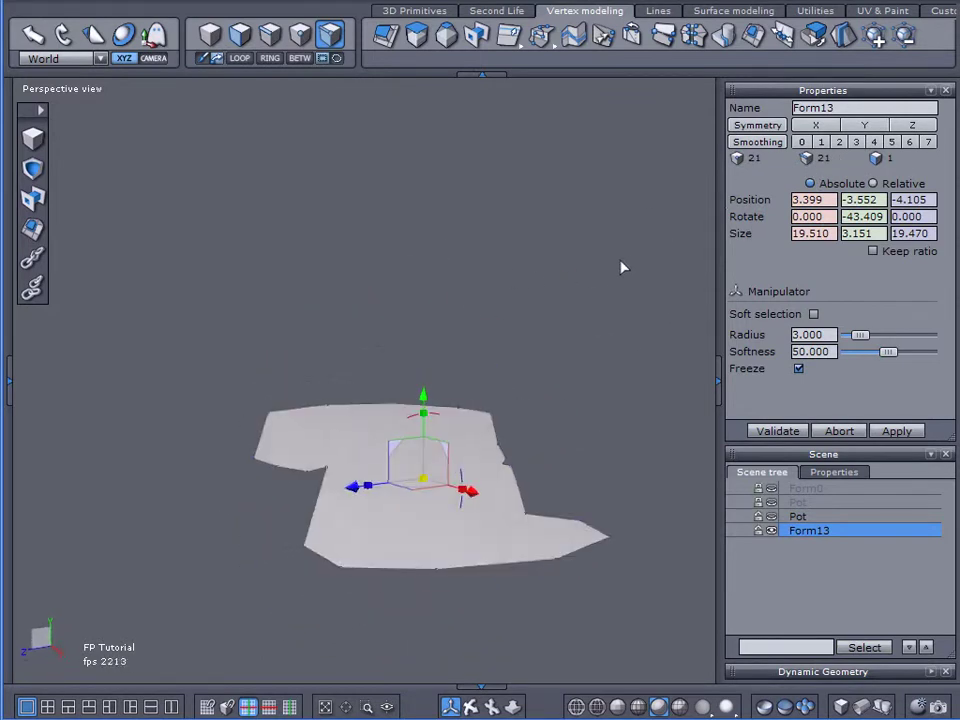
Apply smoothing level 2 to the filler surface and collapse its dynamic geometry into actual mesh
{"action": "left_click", "coordinate": [821, 142]}
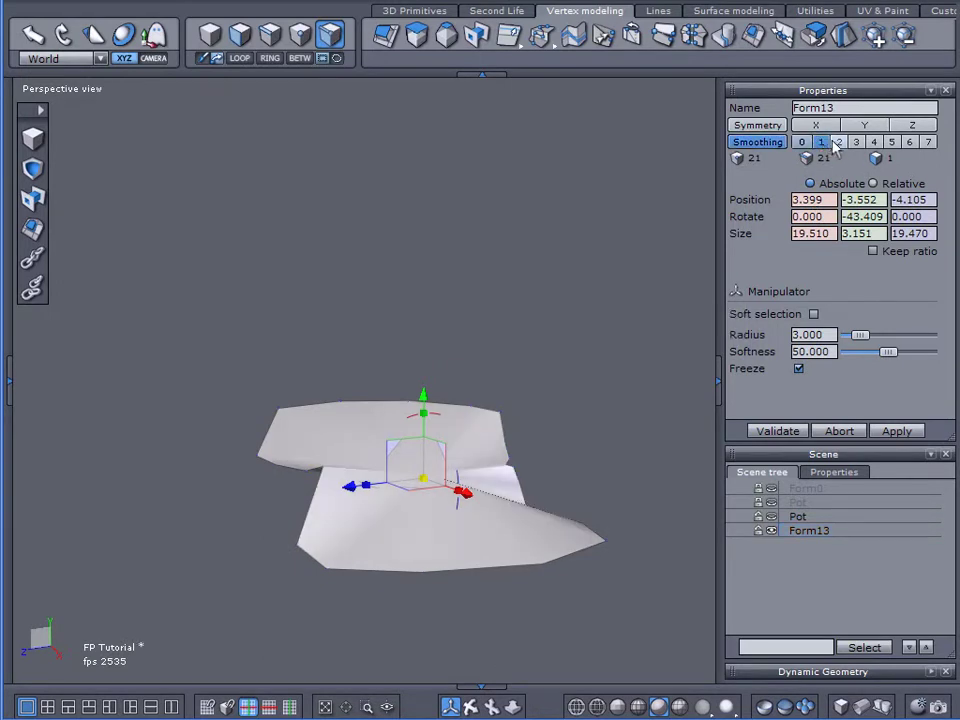
{"action": "left_click", "coordinate": [838, 142]}
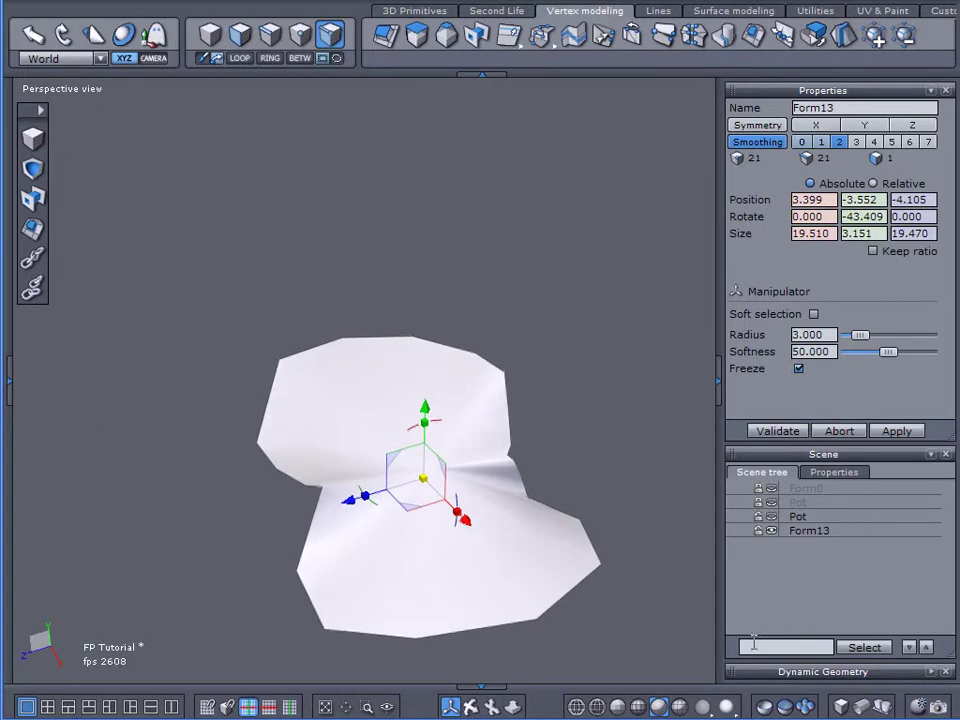
{"action": "left_click", "coordinate": [932, 673]}
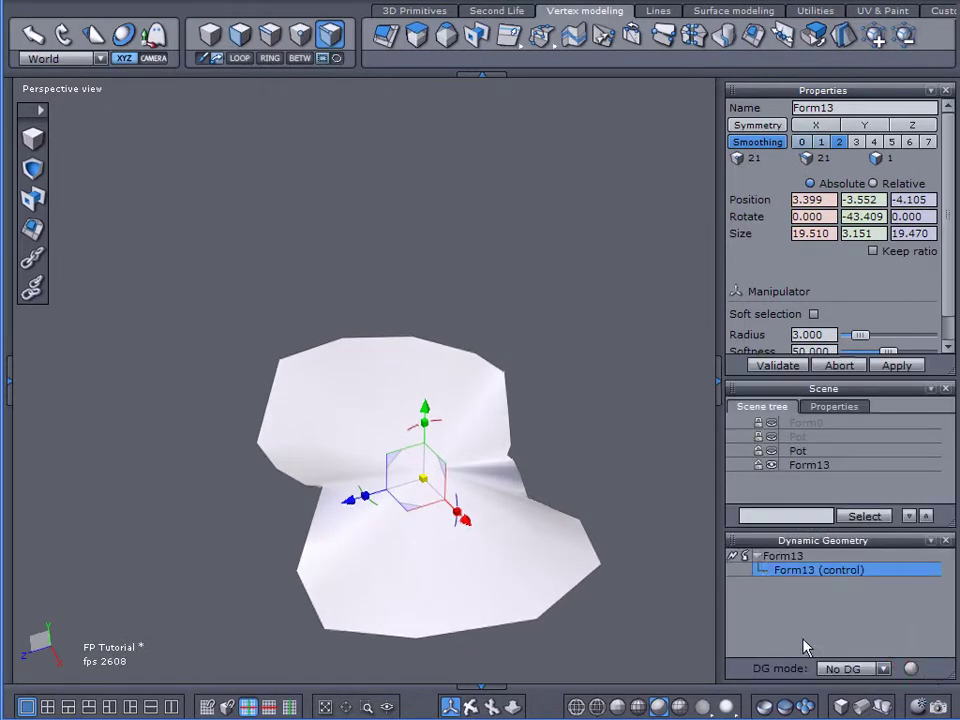
{"action": "left_click", "coordinate": [735, 557]}
Examine the subdivided facets, undo the level 2 collapse, and collapse the filler surface with smoothing level 1 instead
{"action": "right_click_drag", "start_coordinate": [608, 527], "coordinate": [433, 332]}
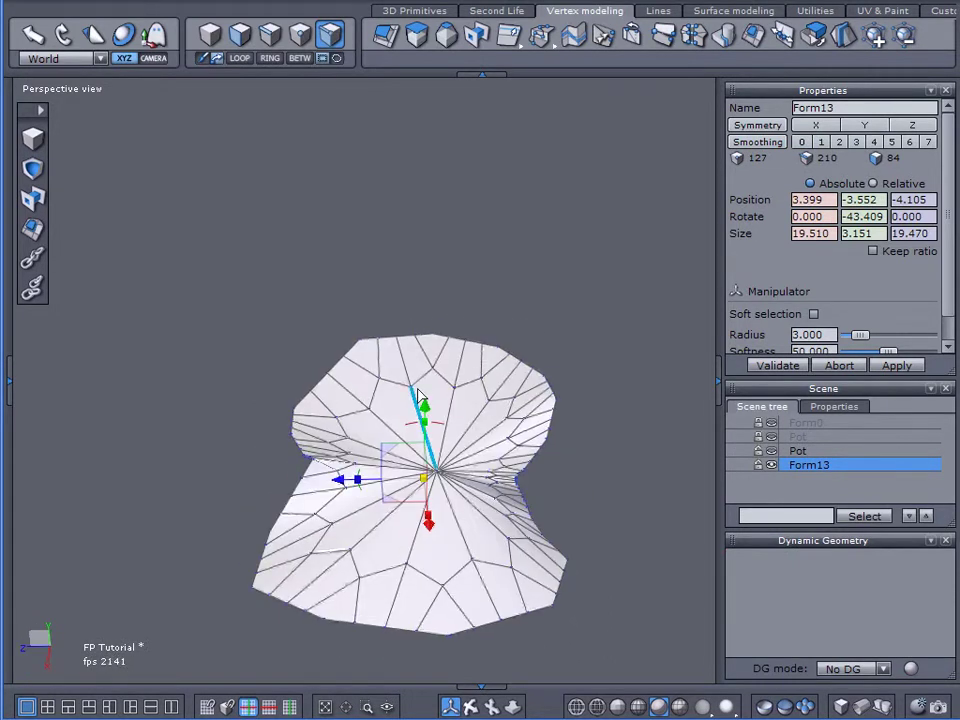
{"action": "right_click_drag", "start_coordinate": [458, 436], "coordinate": [474, 491]}
{"action": "scroll", "coordinate": [474, 481], "scroll_direction": "up", "scroll_amount": 5}
{"action": "scroll", "coordinate": [474, 481], "scroll_direction": "down", "scroll_amount": 5}
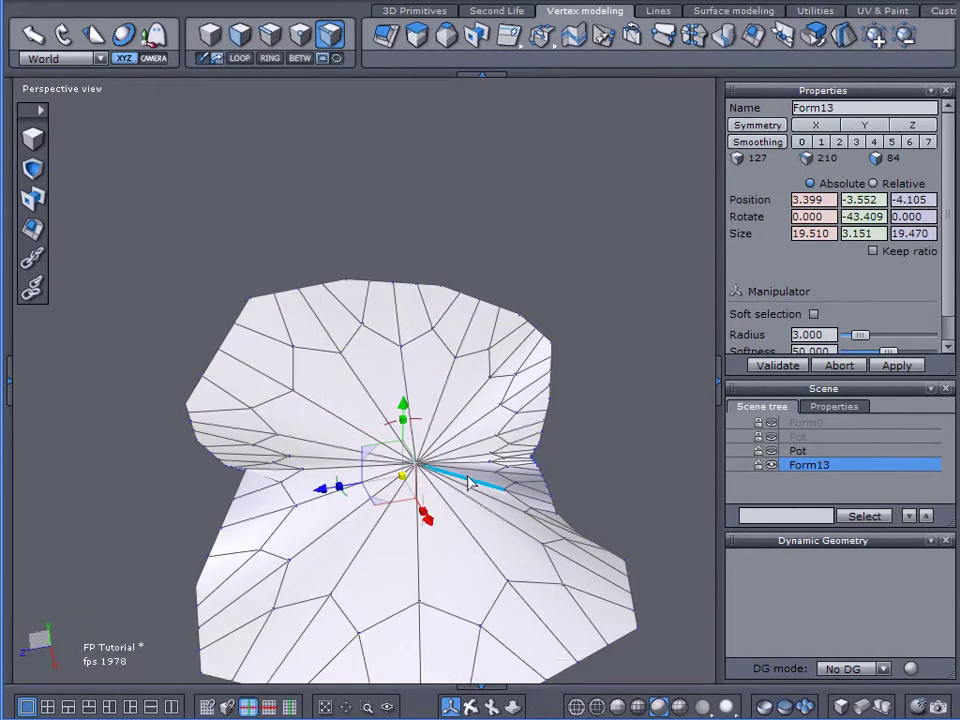
{"action": "right_click_drag", "start_coordinate": [480, 514], "coordinate": [476, 426]}
{"action": "key", "text": "ctrl+z"}
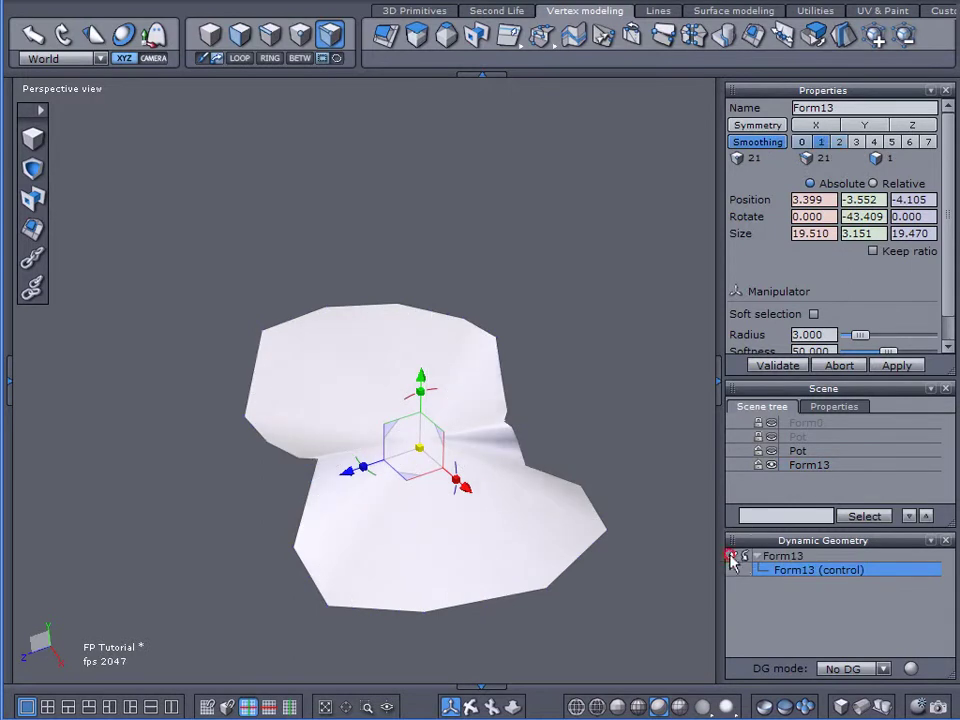
{"action": "left_click", "coordinate": [733, 557]}
Undo the collapse and smoothing of the filler surface and reselect it as a whole object
{"action": "key", "text": "ctrl+z"}
{"action": "key", "text": "ctrl+z"}
{"action": "key", "text": "ctrl+z"}
{"action": "left_click", "coordinate": [485, 486]}
{"action": "left_click", "coordinate": [484, 489]}
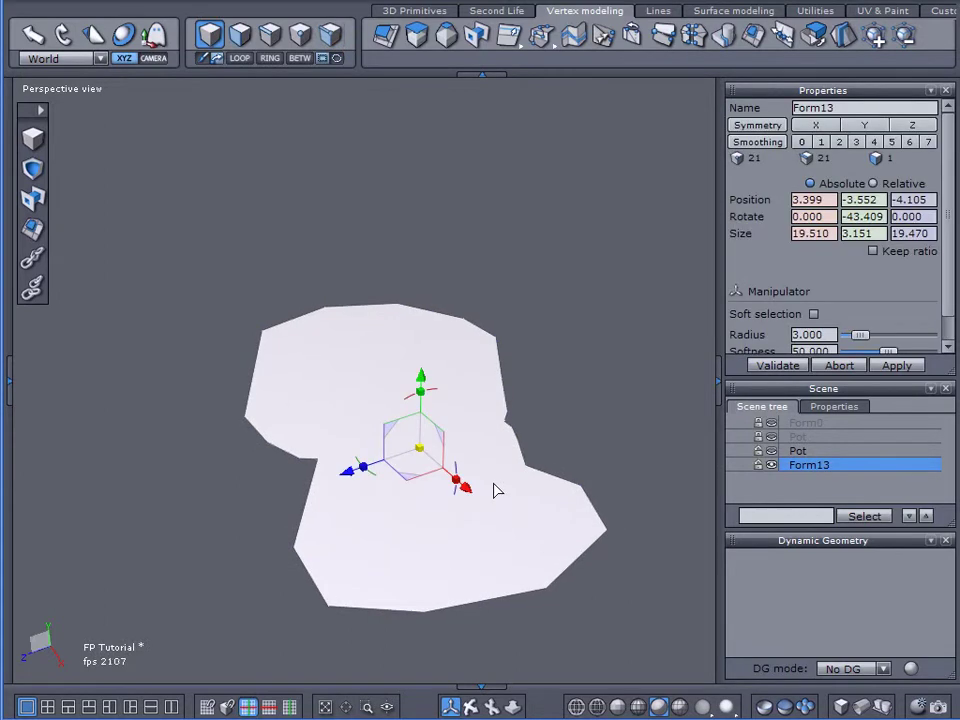
Switch the viewport to smooth shading with wireframe and change the display color to a pale pinkish beige
{"action": "middle_click_drag", "start_coordinate": [493, 489], "coordinate": [383, 574]}
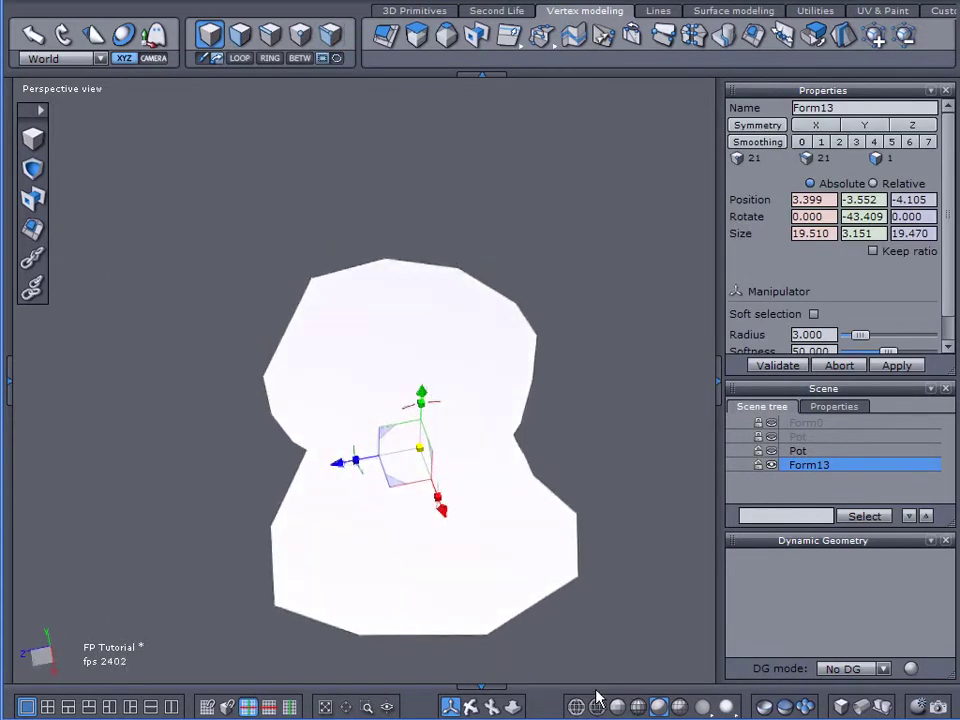
{"action": "left_click", "coordinate": [679, 707]}
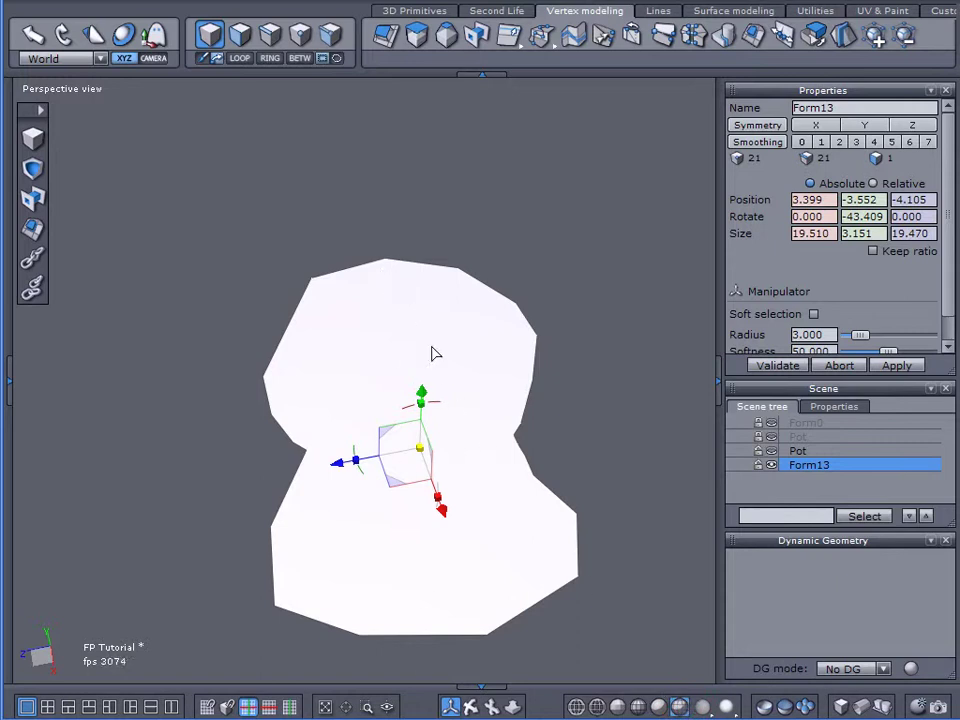
{"action": "middle_click_drag", "start_coordinate": [519, 564], "coordinate": [430, 570]}
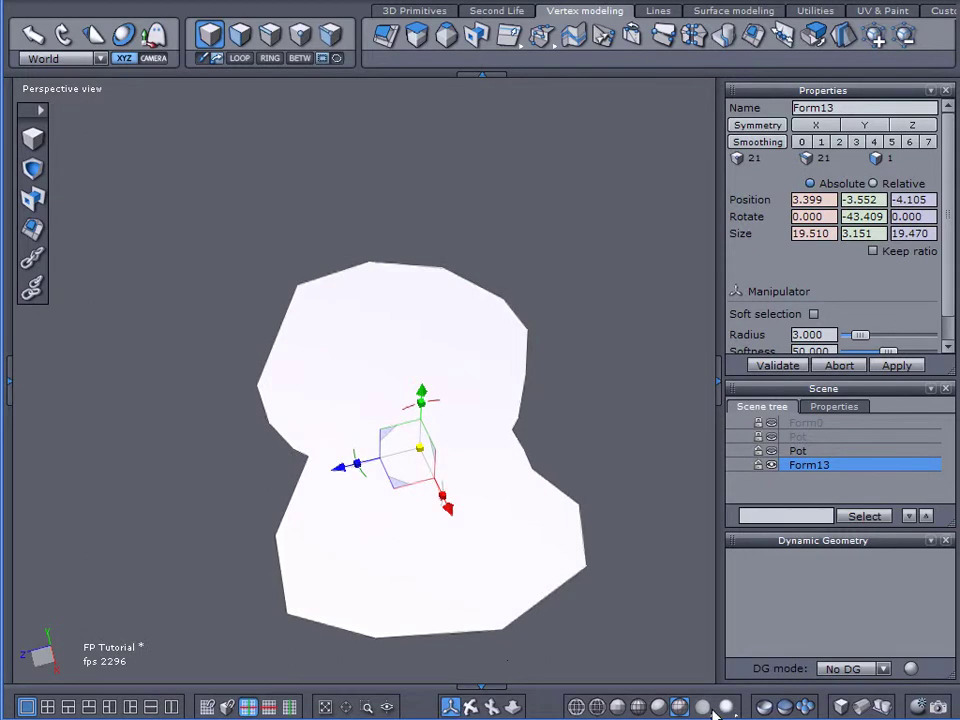
{"action": "left_click_drag", "start_coordinate": [705, 705], "coordinate": [708, 668]}
{"action": "mouse_move", "coordinate": [533, 500]}
{"action": "middle_mouse_down"}
{"action": "mouse_move", "coordinate": [587, 474]}
{"action": "mouse_move", "coordinate": [568, 615]}
{"action": "mouse_move", "coordinate": [558, 540]}
{"action": "middle_mouse_up"}
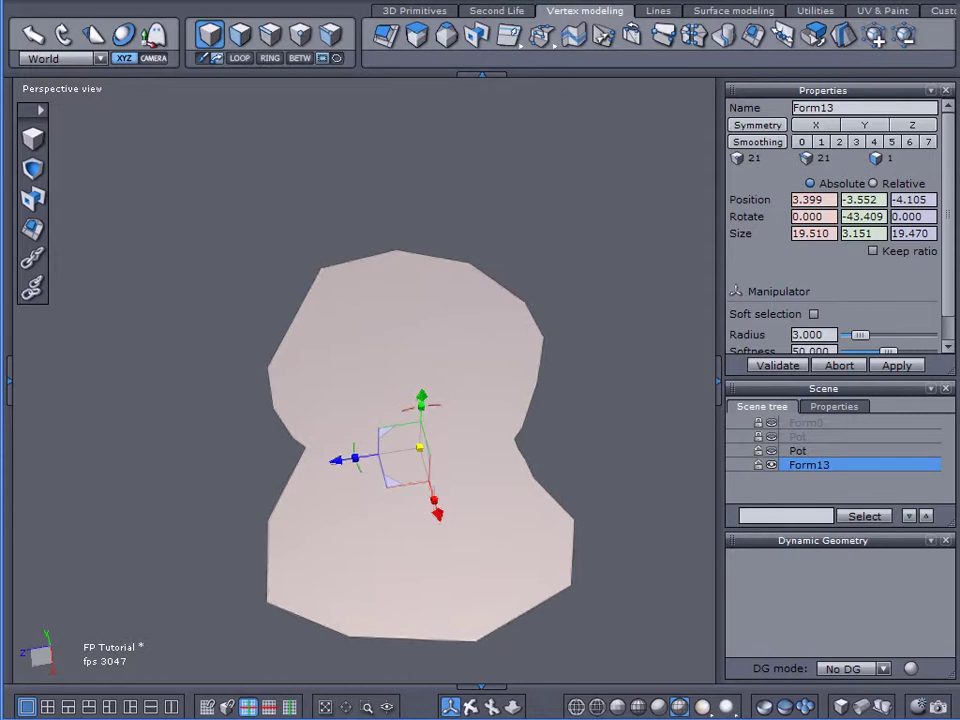
Save the scene to the existing FP Tutorial file
{"action": "left_click", "coordinate": [40, 1]}
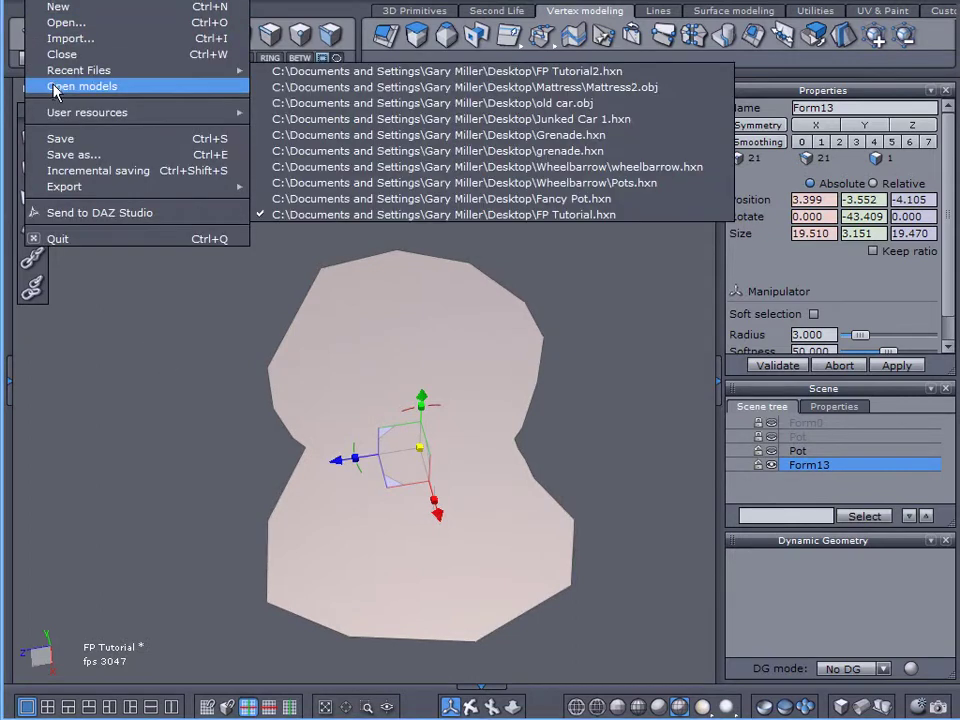
{"action": "left_click", "coordinate": [59, 140]}
{"action": "middle_click_drag", "start_coordinate": [144, 195], "coordinate": [268, 306]}
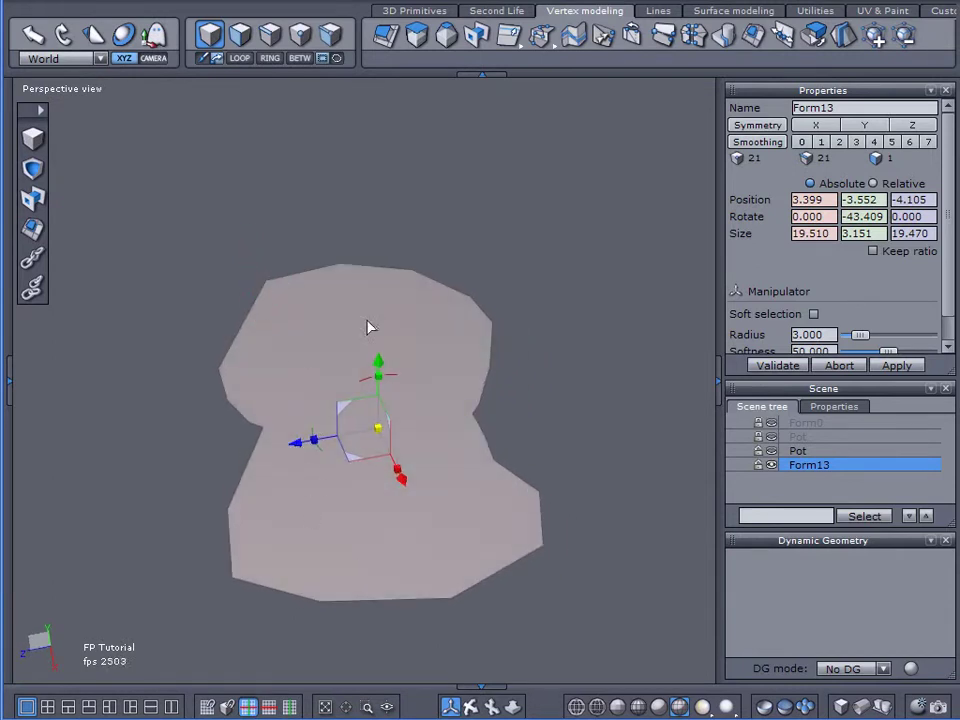